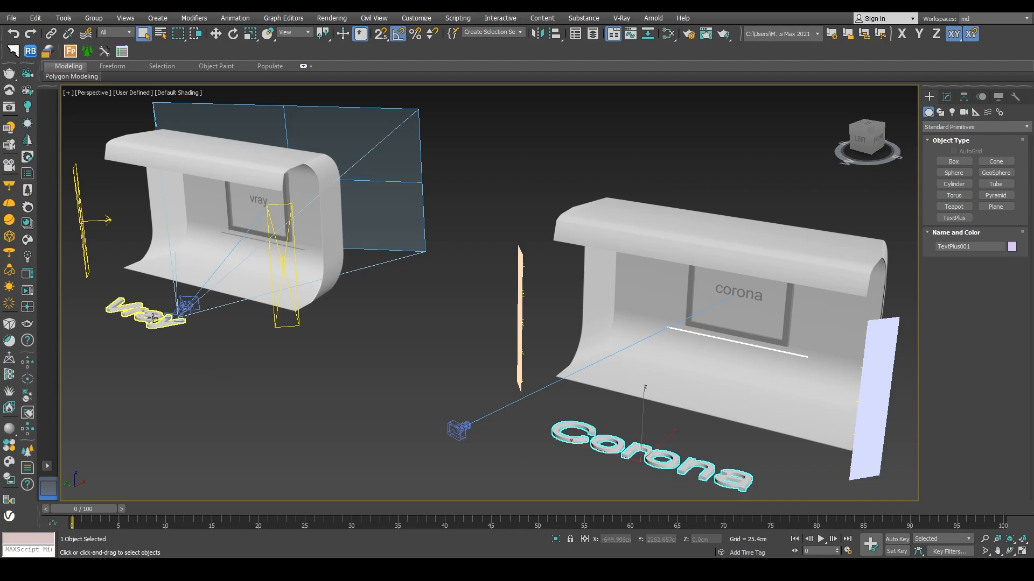
Step: Identify the V-Ray and Corona cameras in the scene, clear the selection and show the viewport through PhysCamera001
click(245, 383)
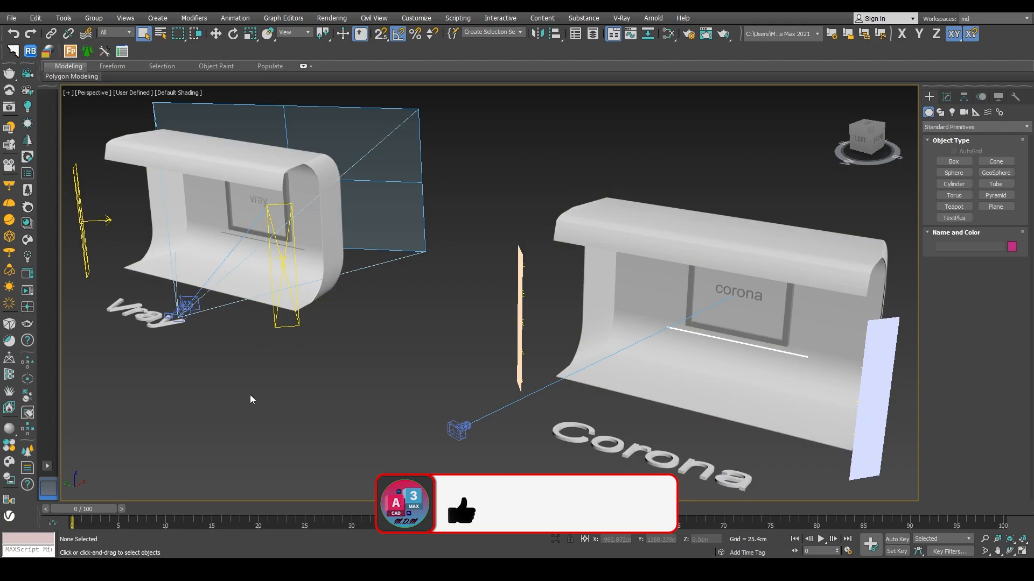
click(186, 306)
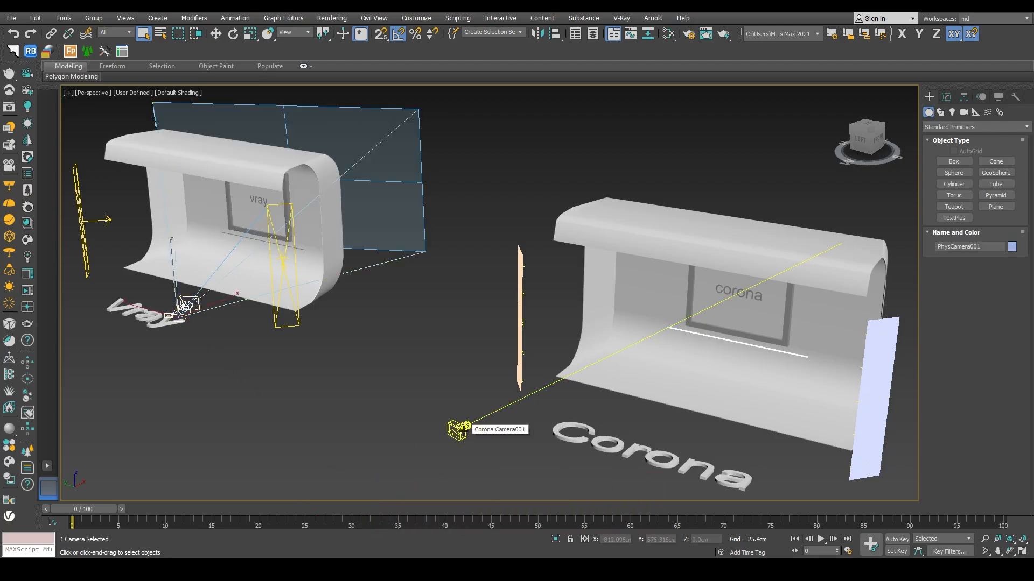
click(459, 429)
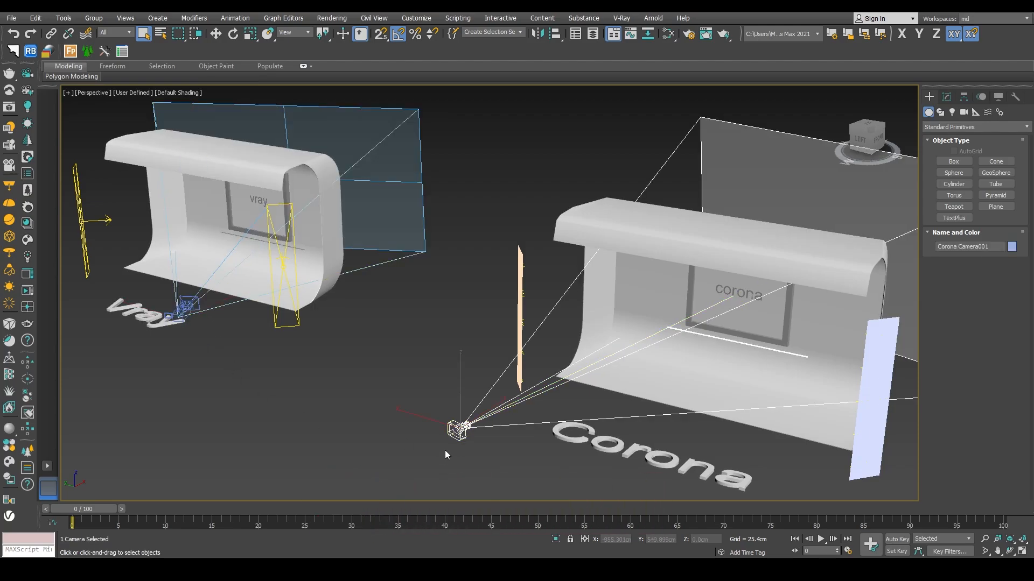
click(351, 408)
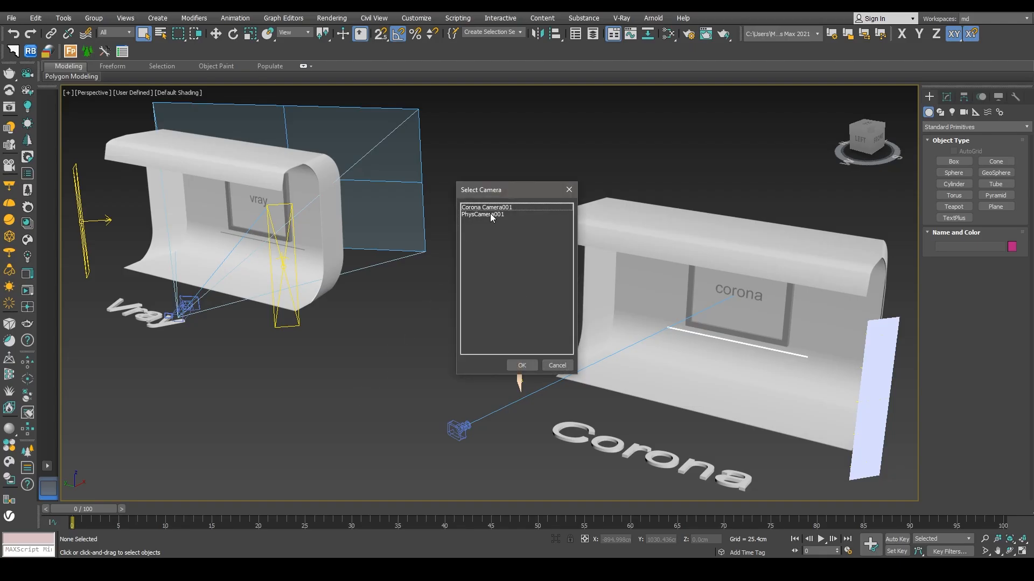
double_click(491, 215)
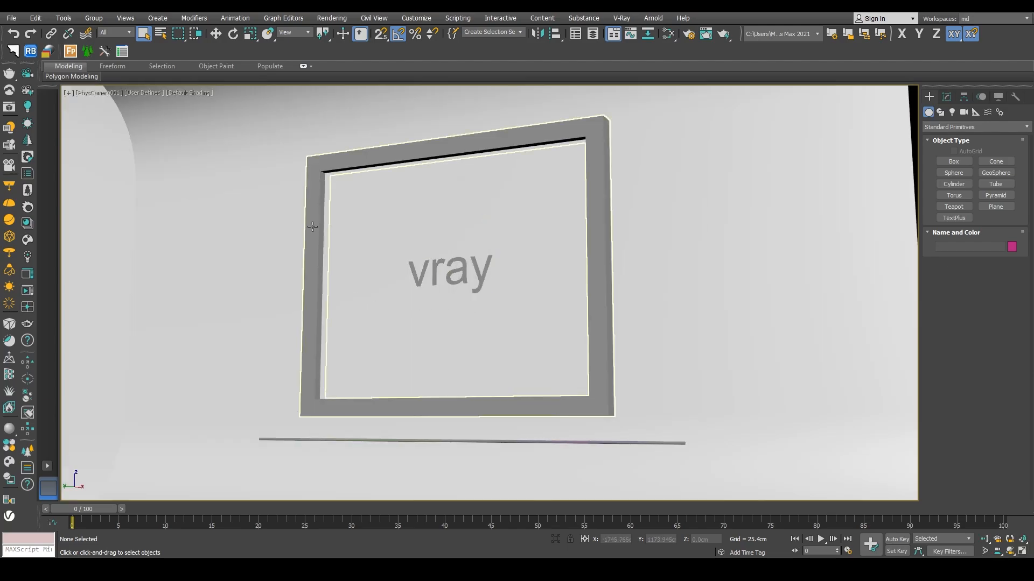
Step: Examine the line below the vray frame and the strip inside it in the perspective view, leaving the inner strip selected
click(429, 441)
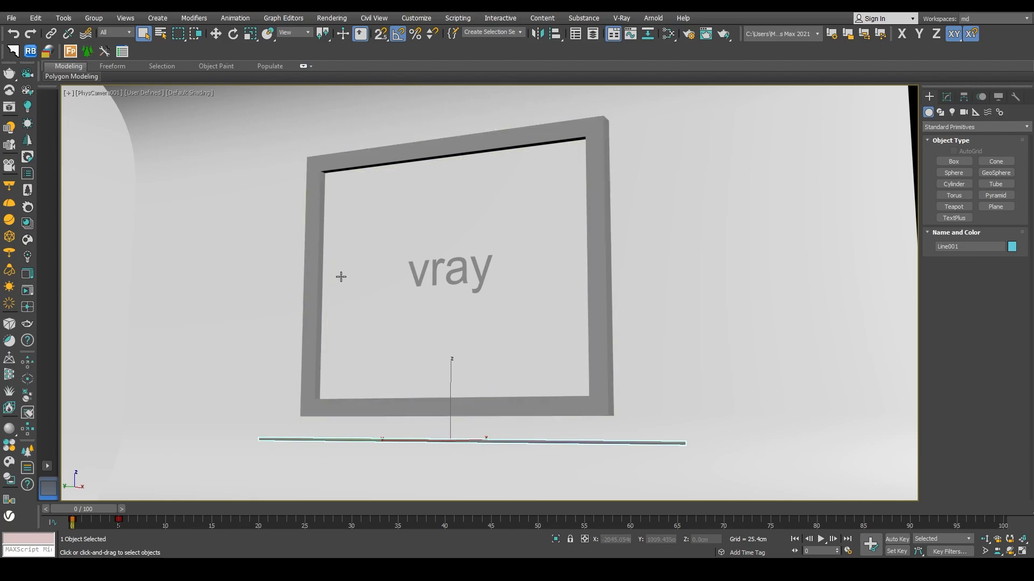
key(p)
scroll(464, 296, up, 2)
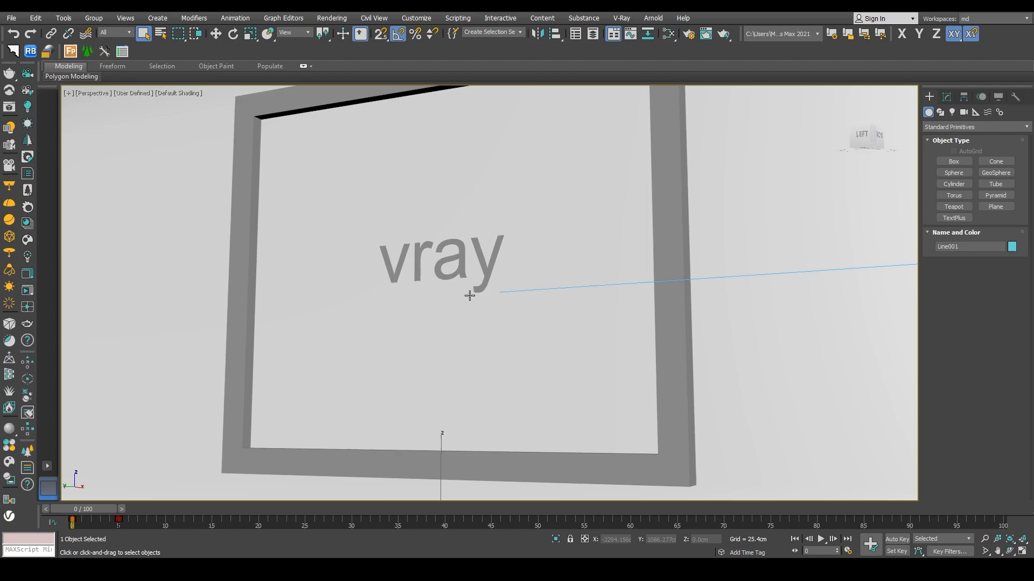
alt+middle_drag(468, 296, 428, 329)
scroll(340, 359, up, 4)
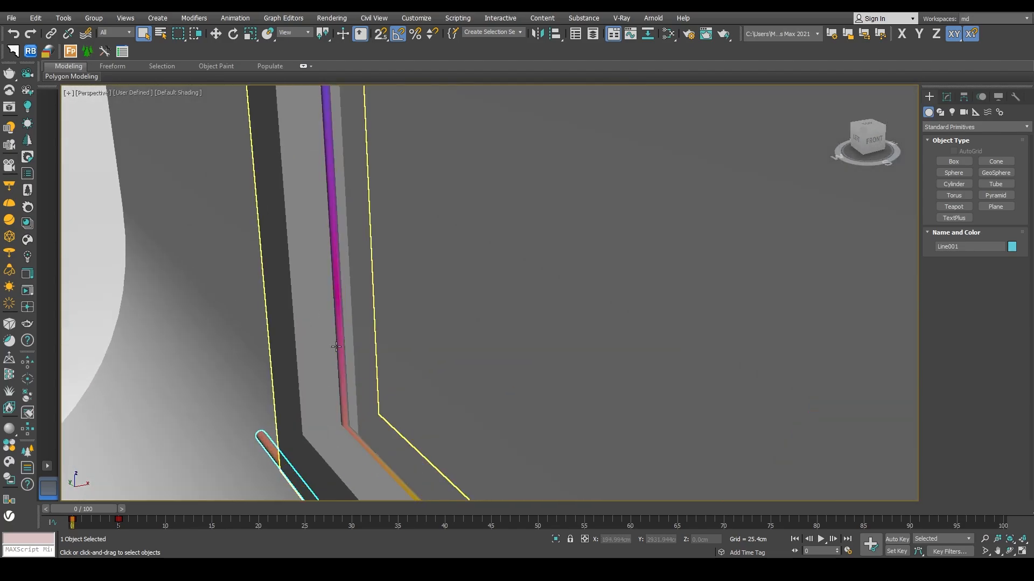
click(343, 322)
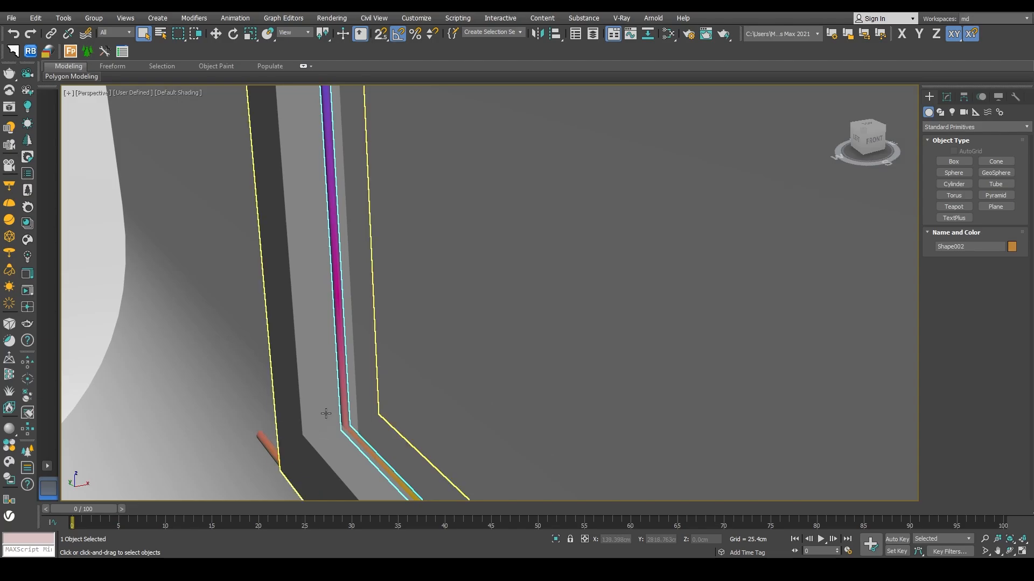
Step: Inspect the frame's inner strip from another angle and return the viewport to PhysCamera001
alt+middle_drag(326, 414, 330, 347)
key(c)
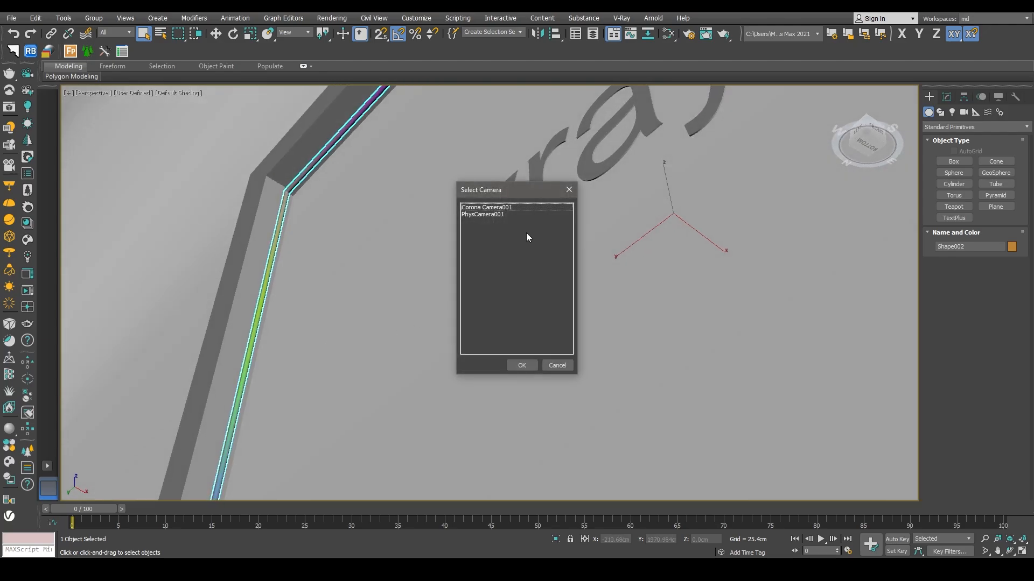
double_click(488, 213)
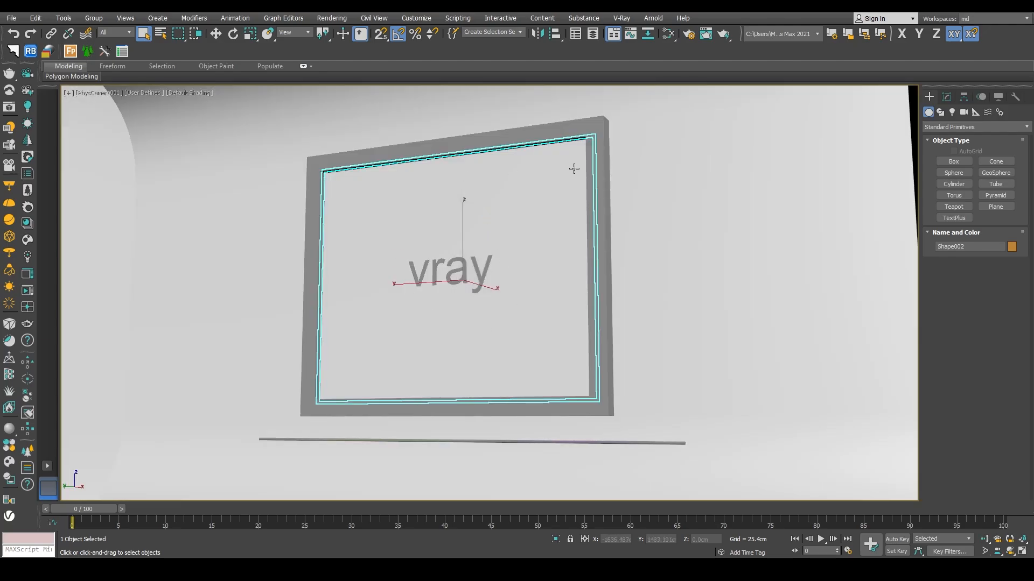
Step: Open the Slate Material Editor maximized and review the parameters of the VRayMtl materials, including the rainbow one
click(668, 34)
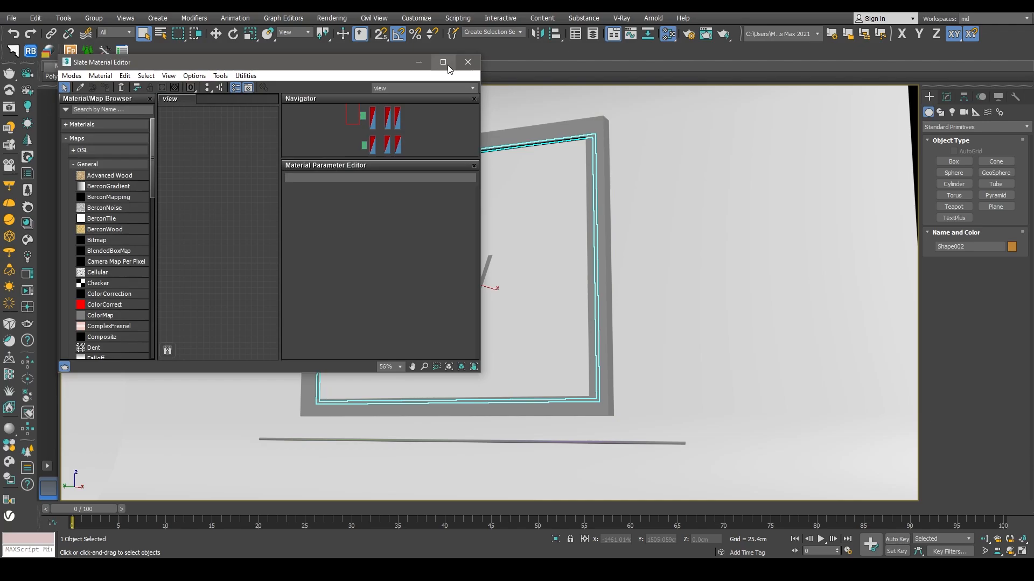
click(444, 62)
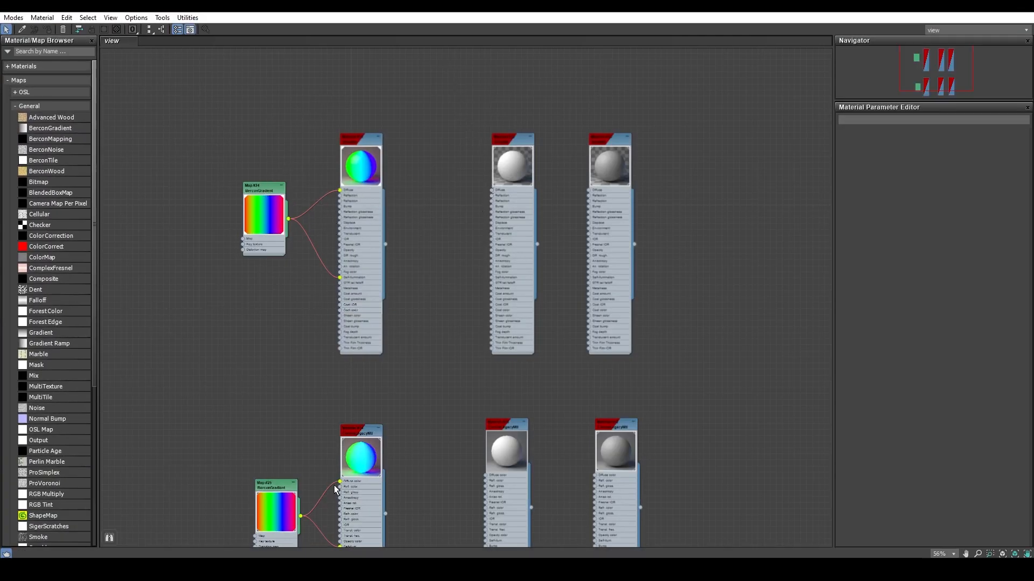
double_click(515, 163)
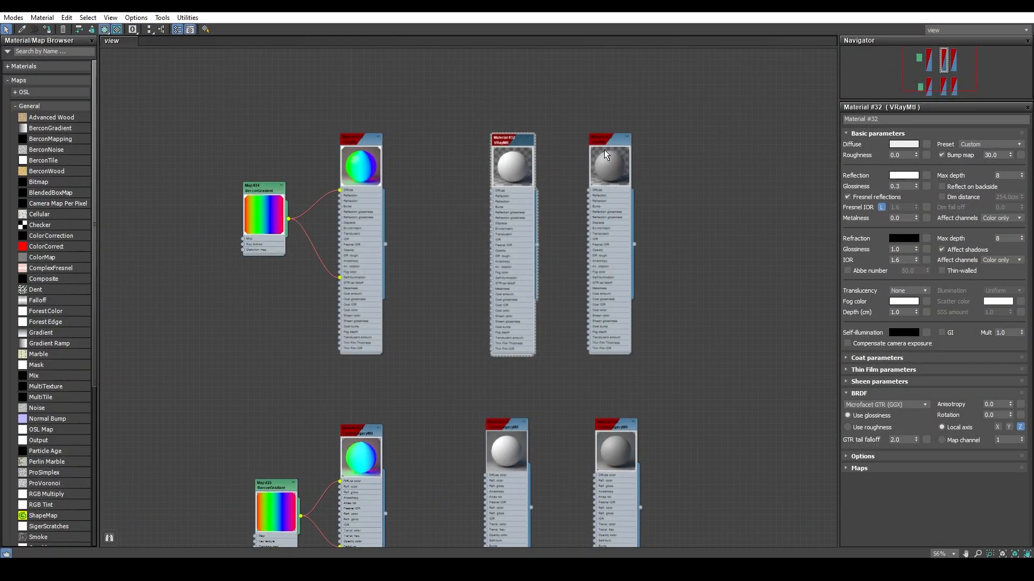
click(604, 149)
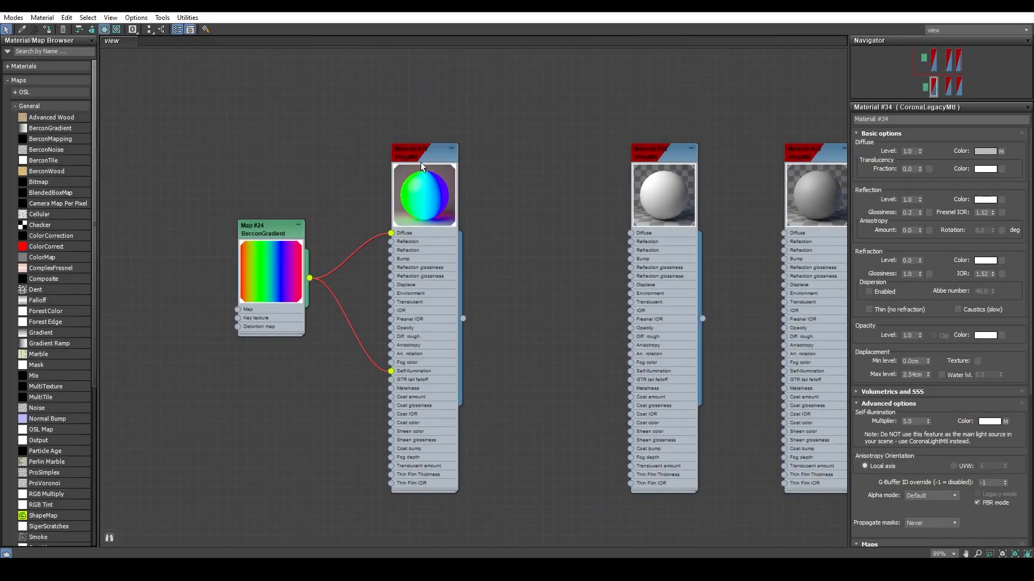
double_click(420, 163)
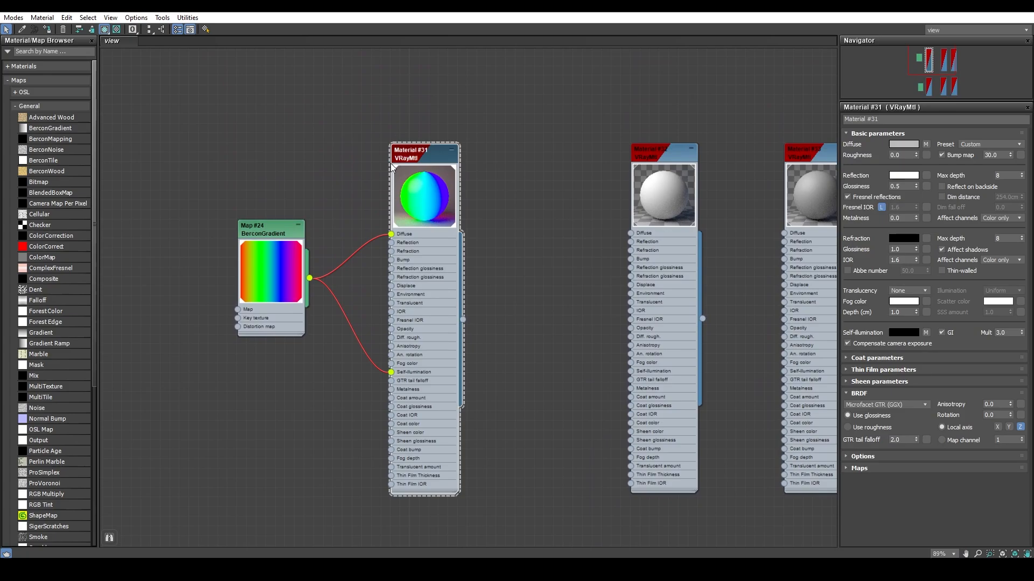
Step: Examine the BerconGradient map feeding the rainbow VRayMtl and the Maps category in the material browser
middle_drag(342, 279, 485, 212)
click(411, 194)
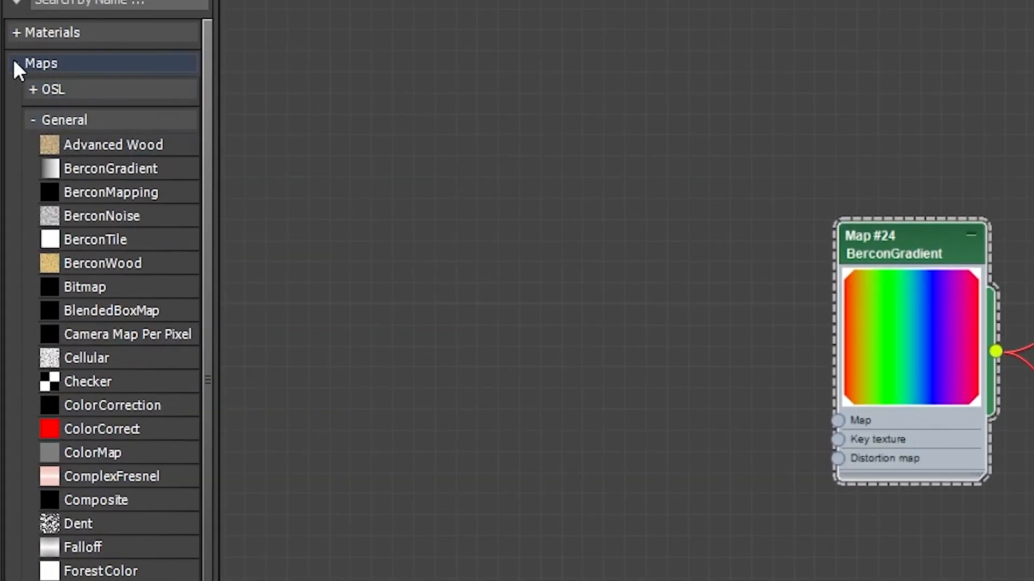
click(7, 79)
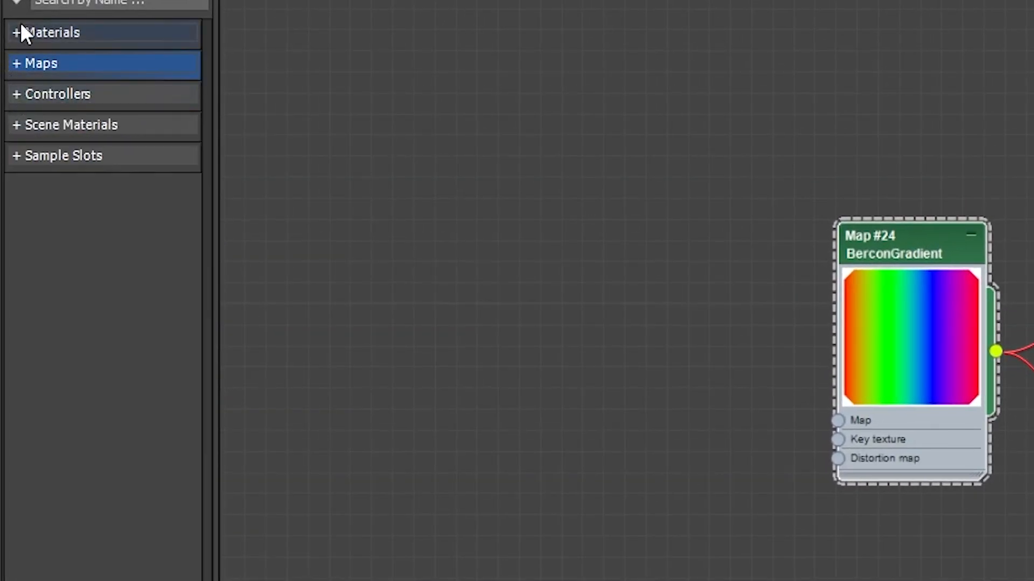
click(18, 64)
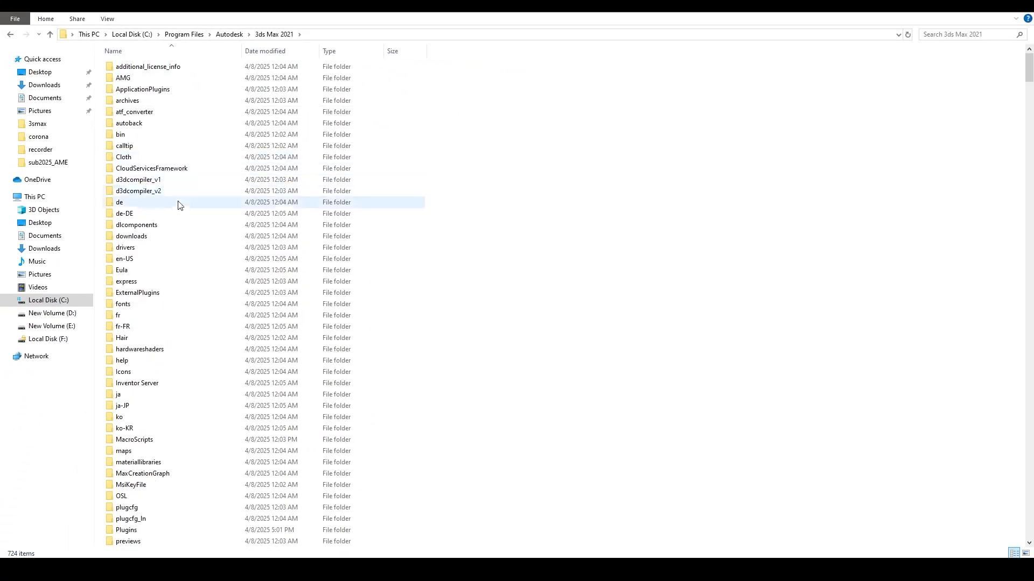
Step: Switch to File Explorer and open the Plugins folder in the 3ds Max 2021 installation directory
double_click(128, 531)
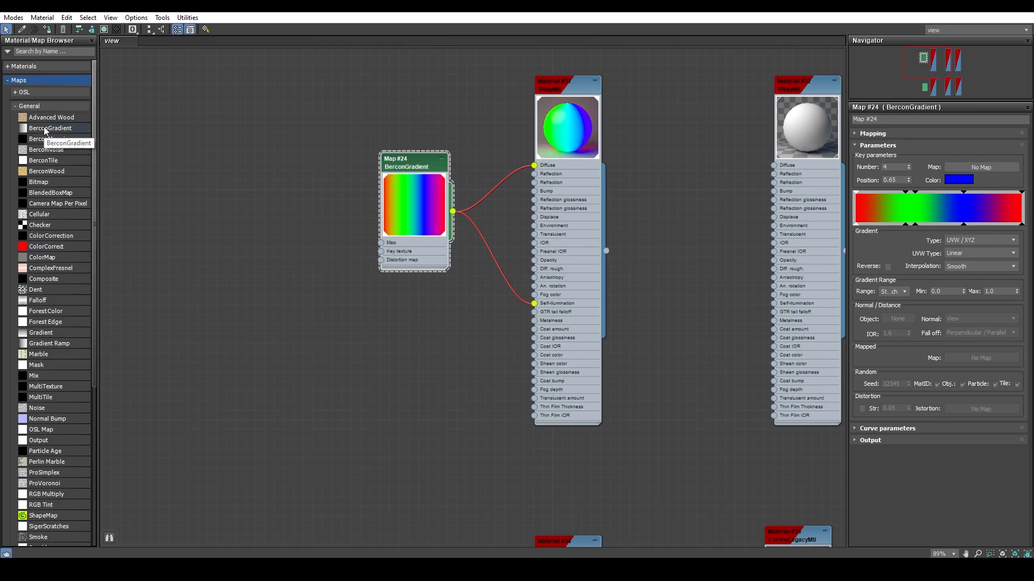
Step: Add a new BerconGradient map below the existing rainbow gradient node and display its parameters
drag(44, 127, 122, 187)
drag(416, 345, 421, 292)
double_click(392, 345)
scroll(407, 328, up, 2)
scroll(407, 328, up, 1)
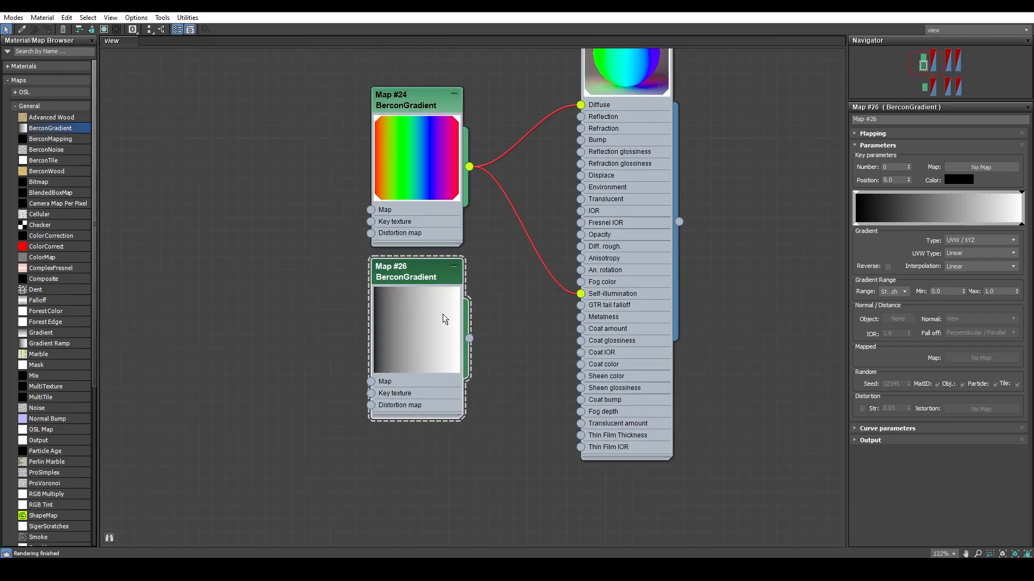
middle_drag(453, 309, 435, 291)
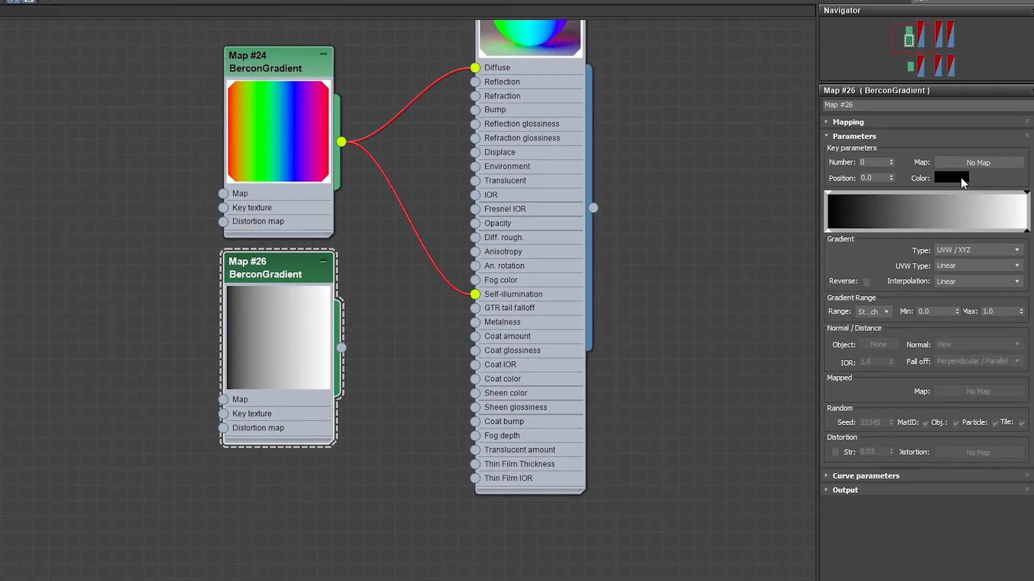
Step: Set the new gradient's first key, at position 0.0, to pure red (255, 0, 0)
click(955, 175)
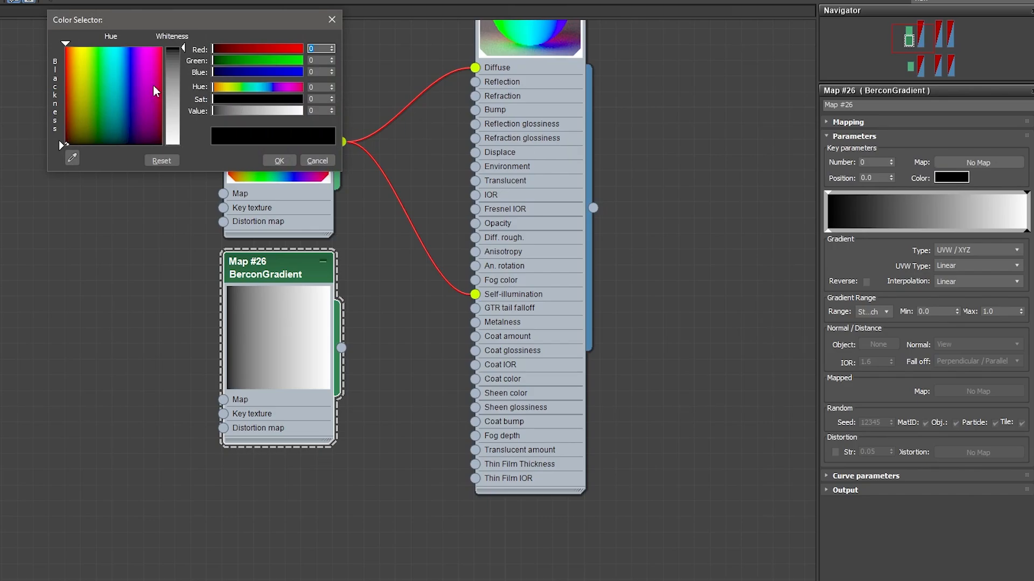
click(65, 52)
drag(61, 51, 63, 42)
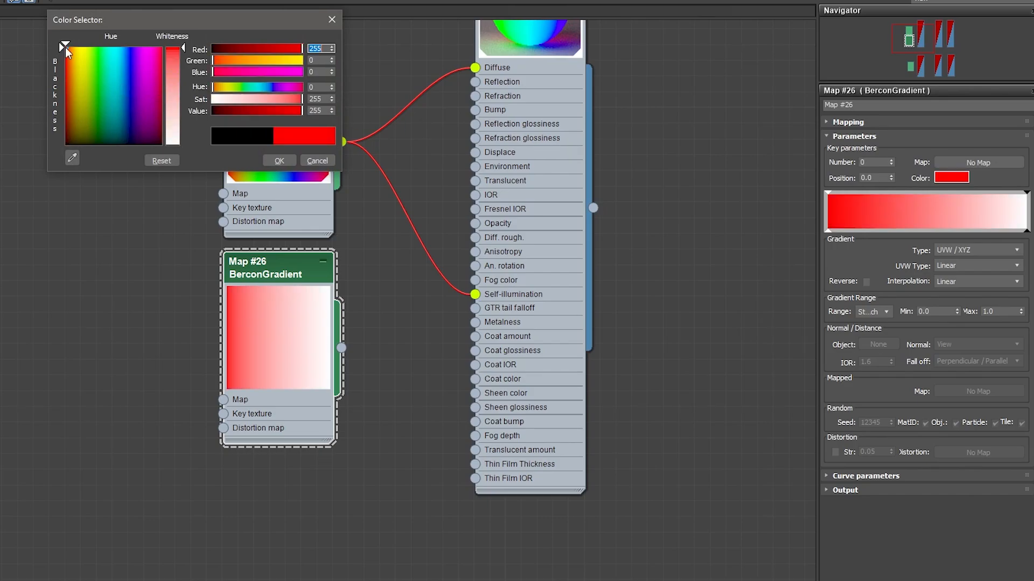
click(276, 161)
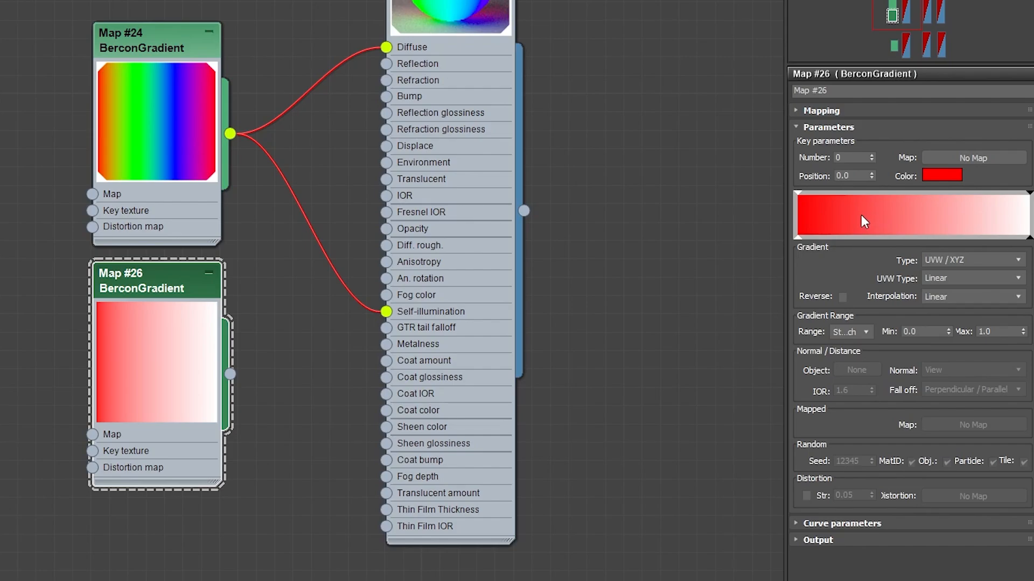
Step: Add a third key to the new gradient and set its position to 0.3
right_click(861, 216)
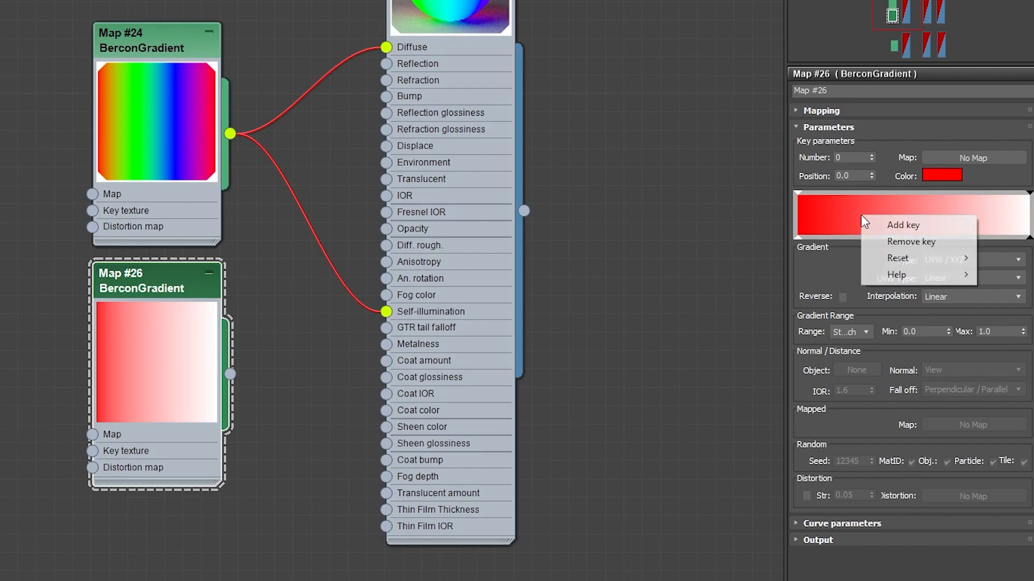
click(903, 227)
double_click(859, 173)
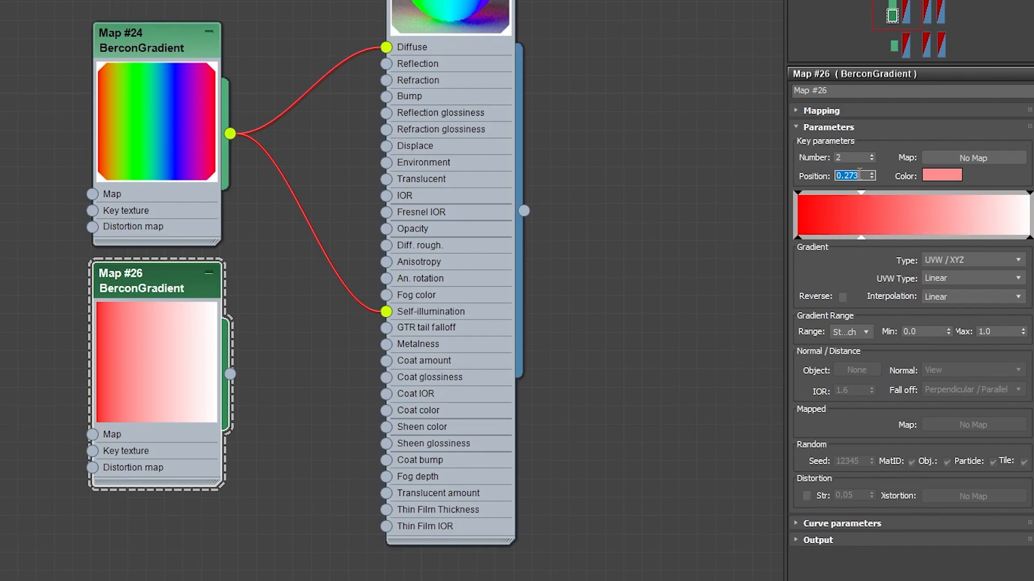
text(0)
key(Return)
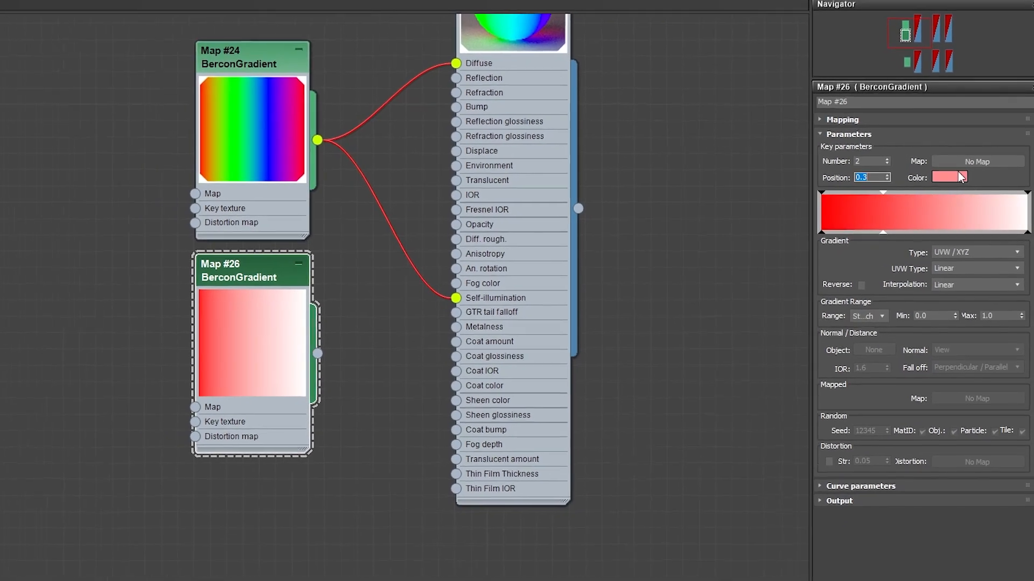
Step: Set the 0.3 key's color to pure green with hue 85, saturation 255 and value 255
click(957, 173)
drag(95, 73, 95, 46)
double_click(323, 86)
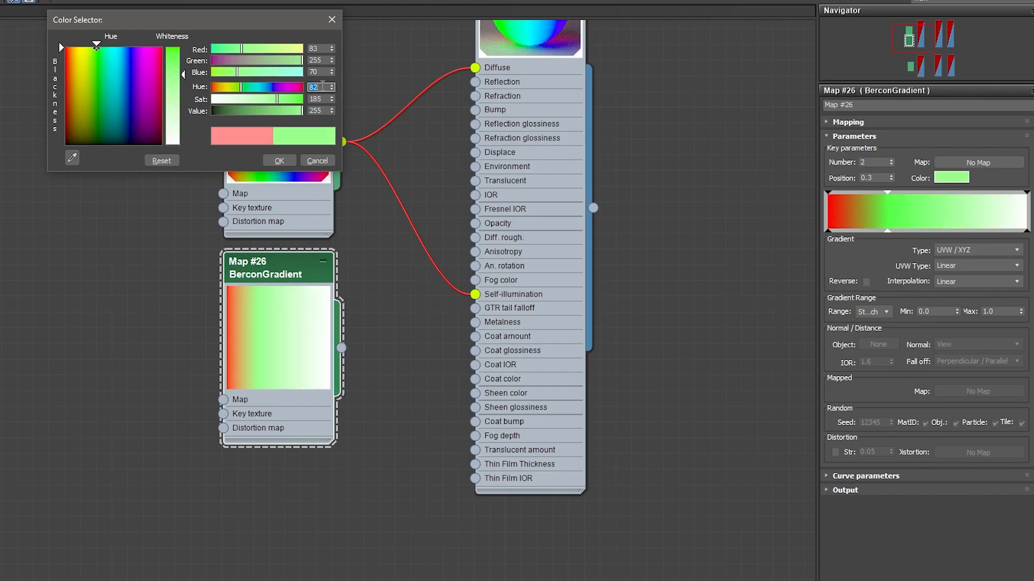
key(Return)
drag(276, 97, 303, 100)
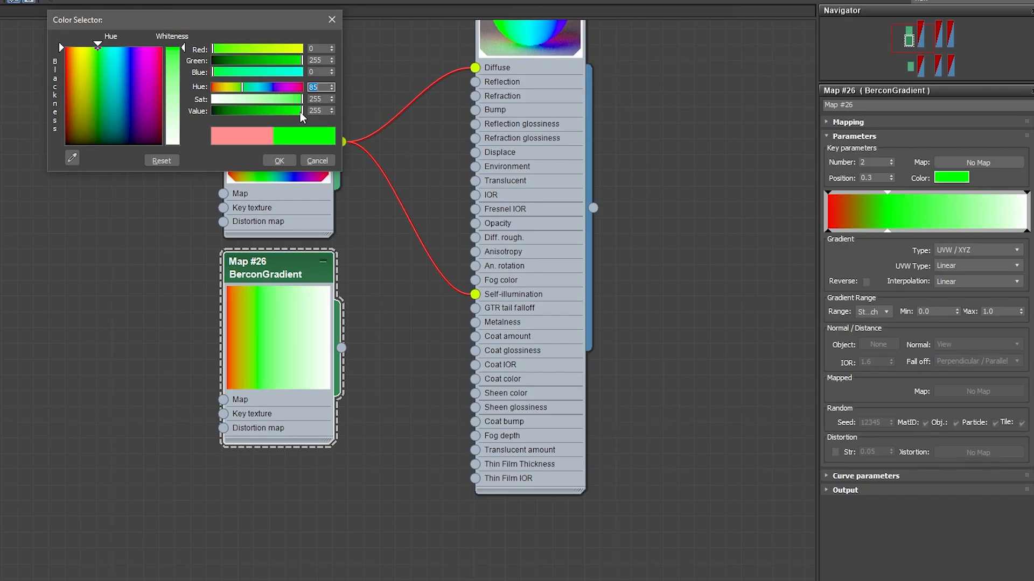
click(277, 160)
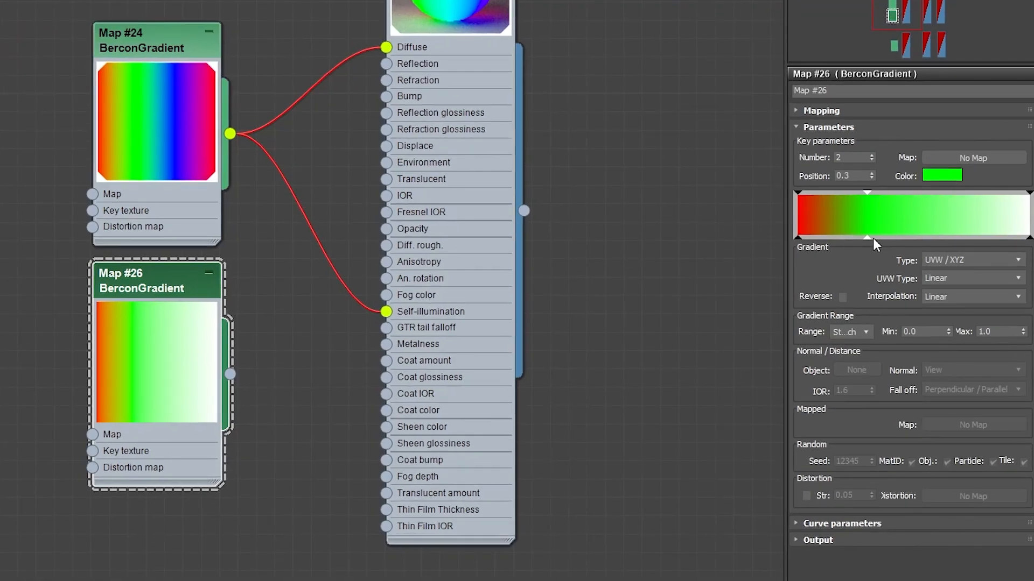
Step: Add another key after the green one on the gradient and set its position to 0.35
right_click(903, 214)
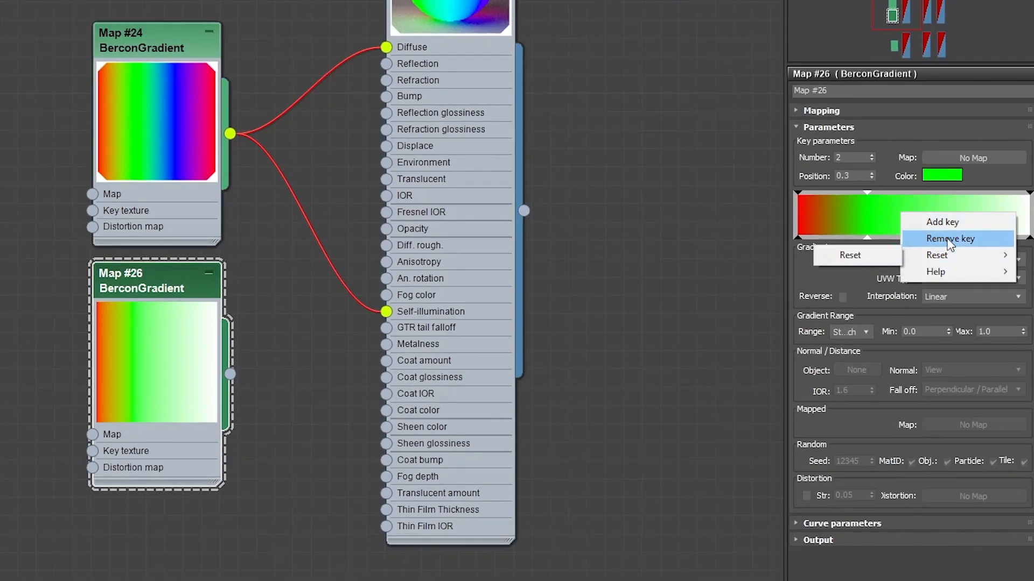
click(950, 225)
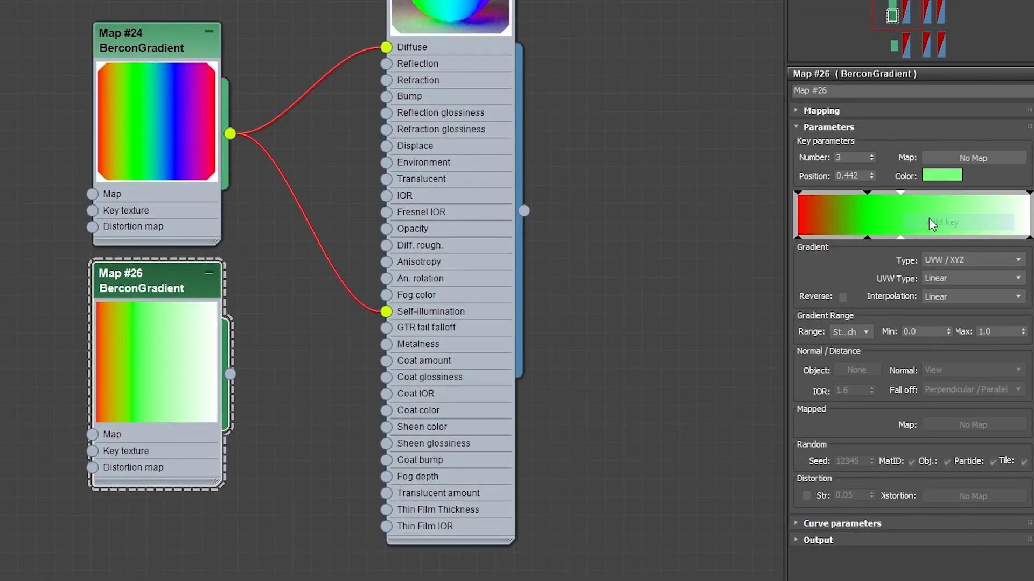
double_click(857, 176)
text(0.0)
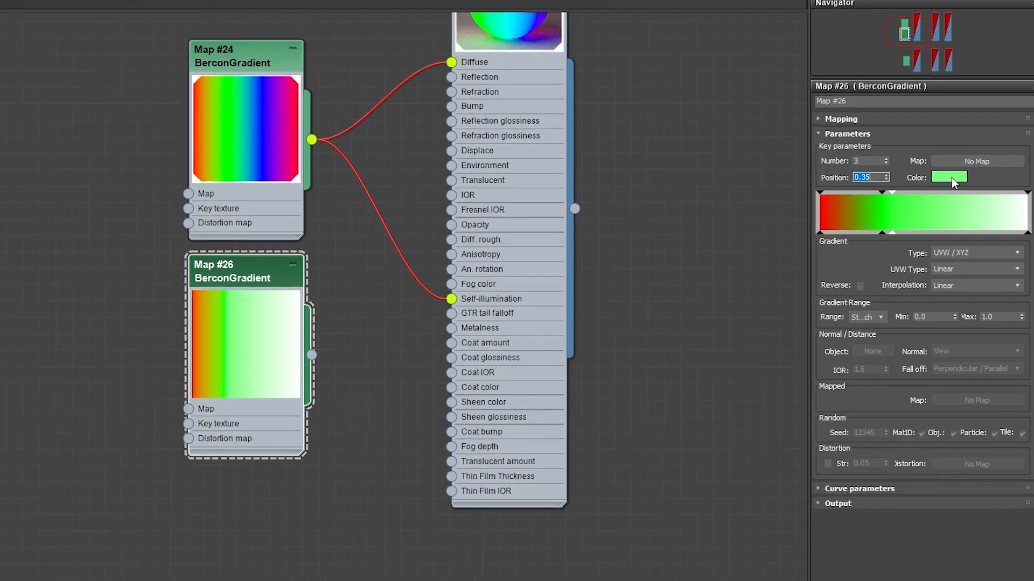
Step: Set the 0.35 key's color to pure green with RGB values 0, 255, 0
click(941, 175)
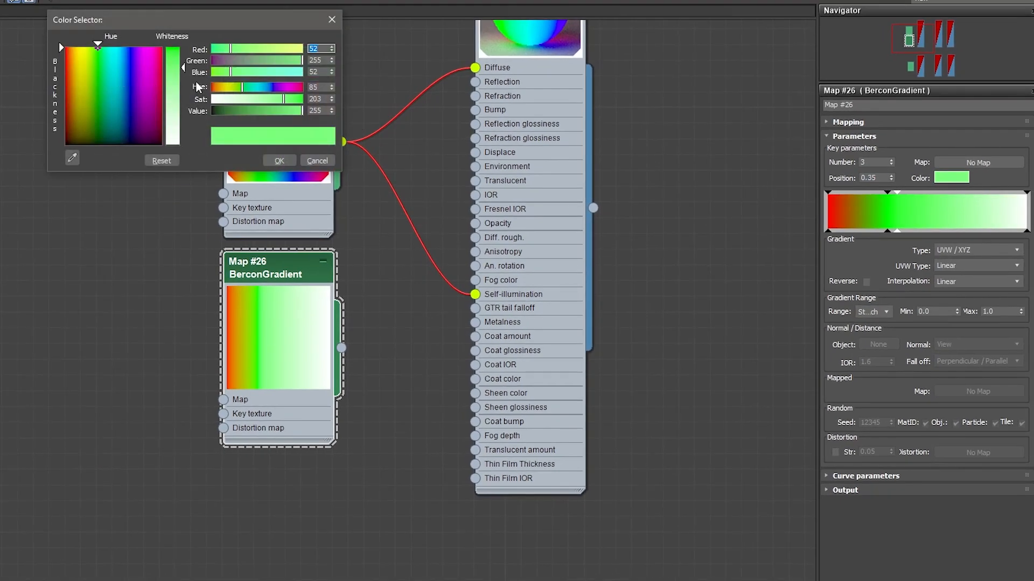
drag(183, 67, 183, 48)
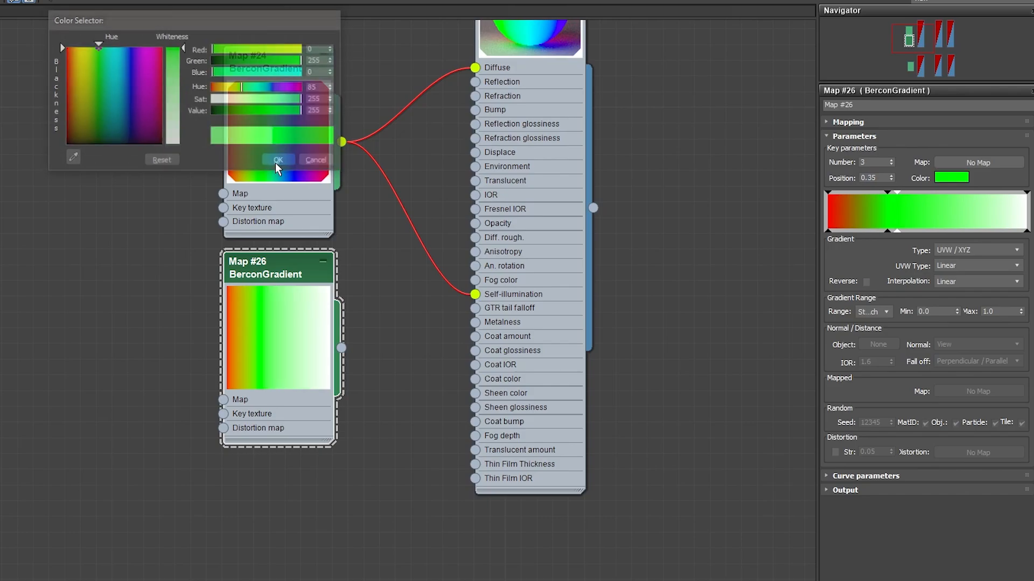
click(275, 162)
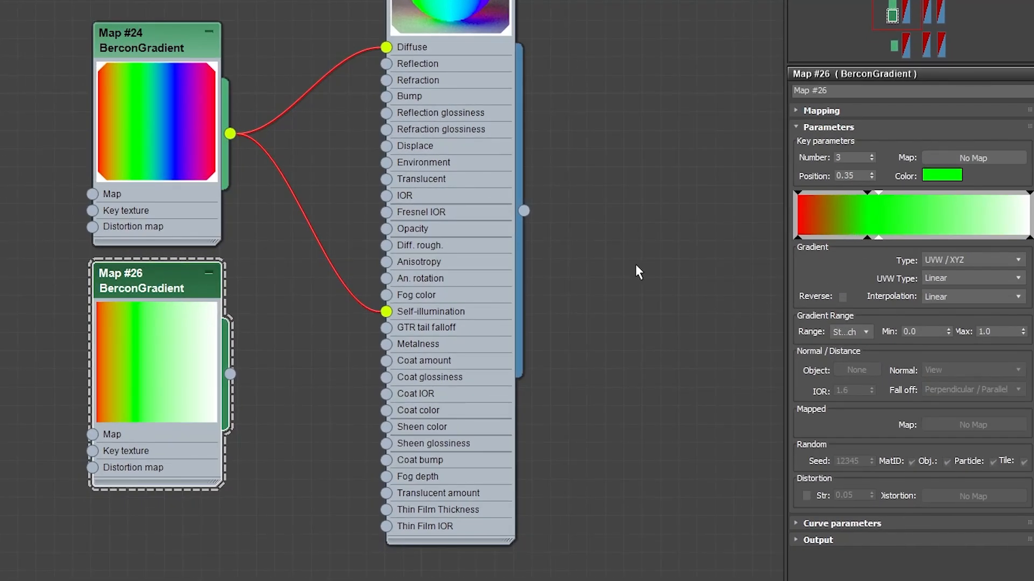
Step: Add another key between the second green key and the white end key, and set its position to 0.6
right_click(944, 213)
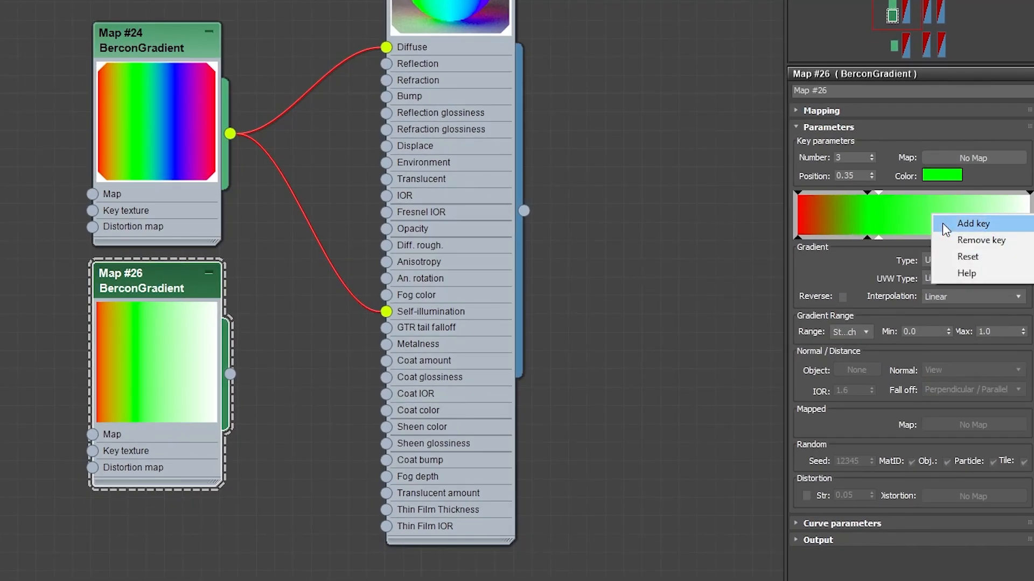
click(983, 228)
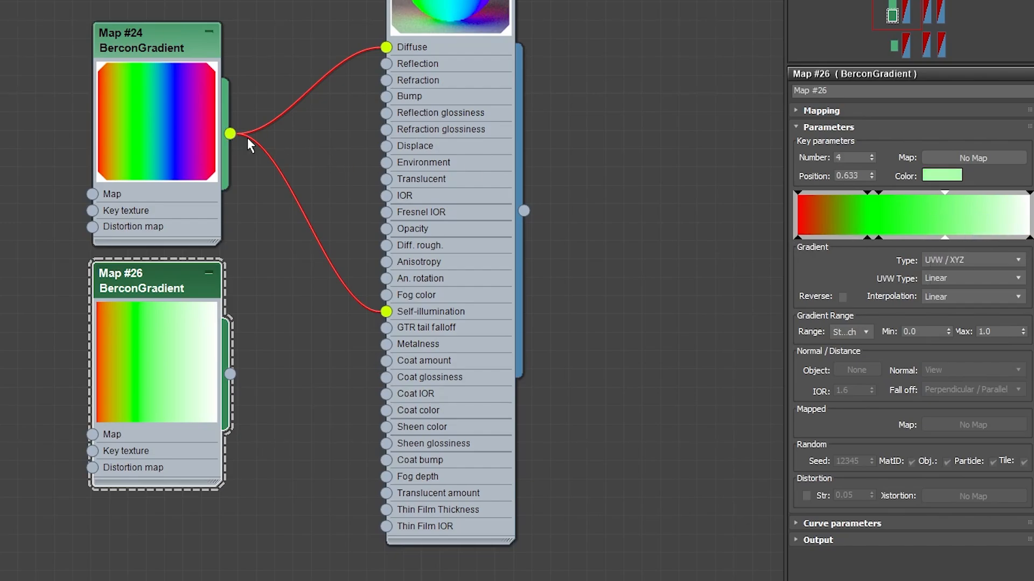
click(850, 176)
text(0)
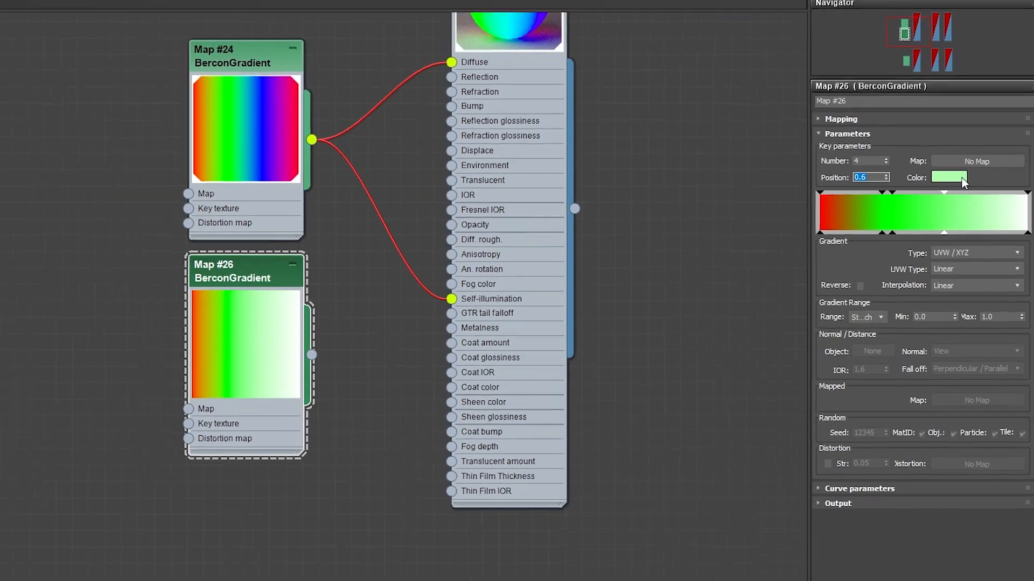
Step: Color the newest key pure blue with hue 170 and full saturation, and move it to position 0.65
click(942, 176)
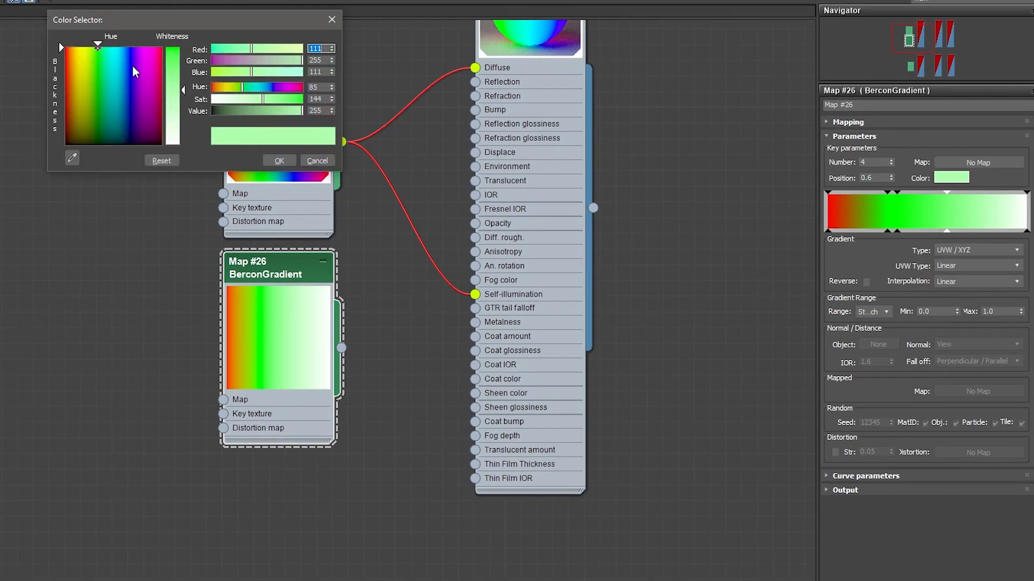
drag(132, 66, 126, 47)
double_click(321, 88)
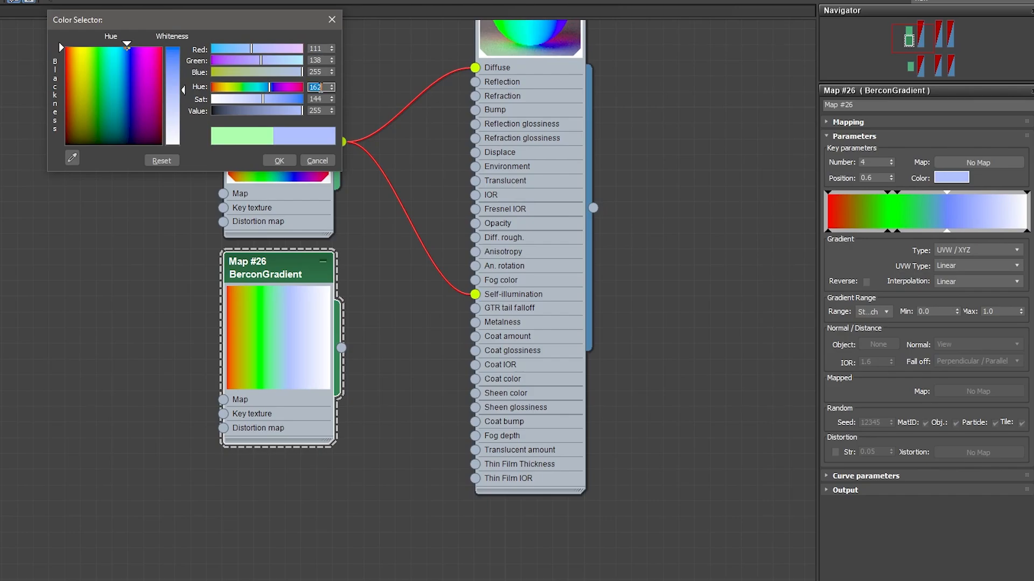
text(170)
key(Return)
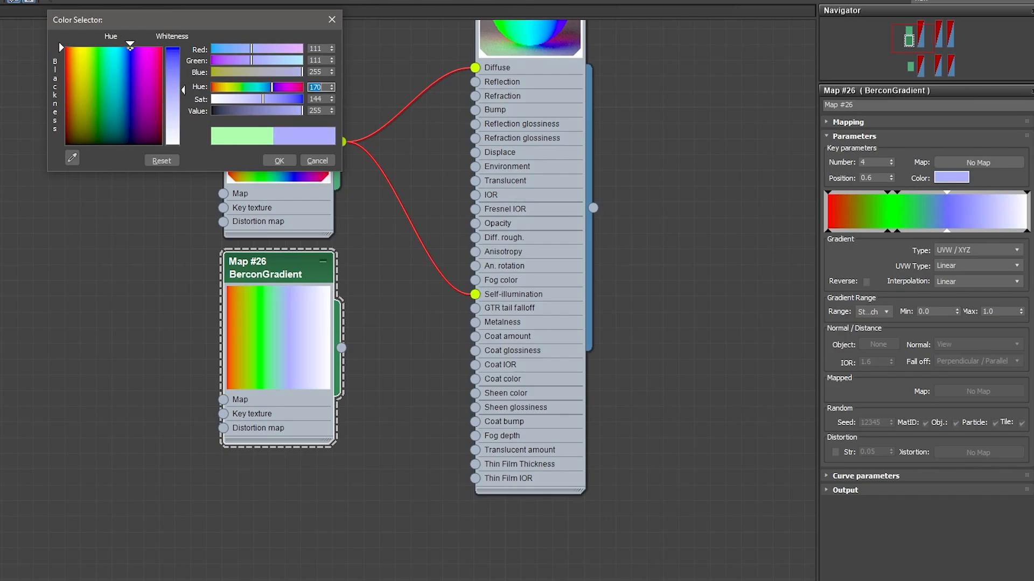
drag(264, 99, 329, 108)
click(280, 160)
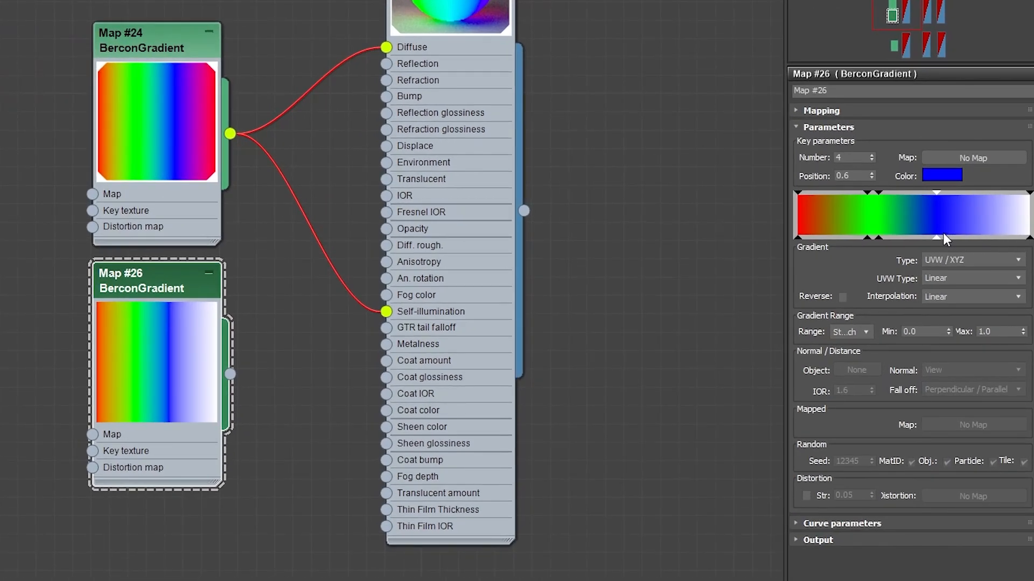
click(853, 175)
key(Return)
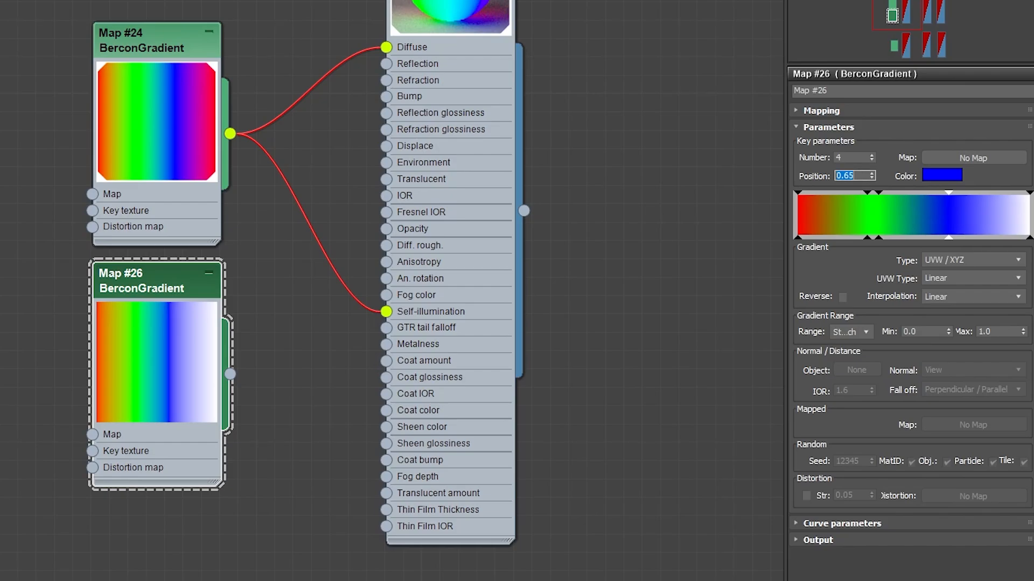
Step: Change the end key at position 1.0 from white to pure red with hue 0 and full saturation
click(1029, 205)
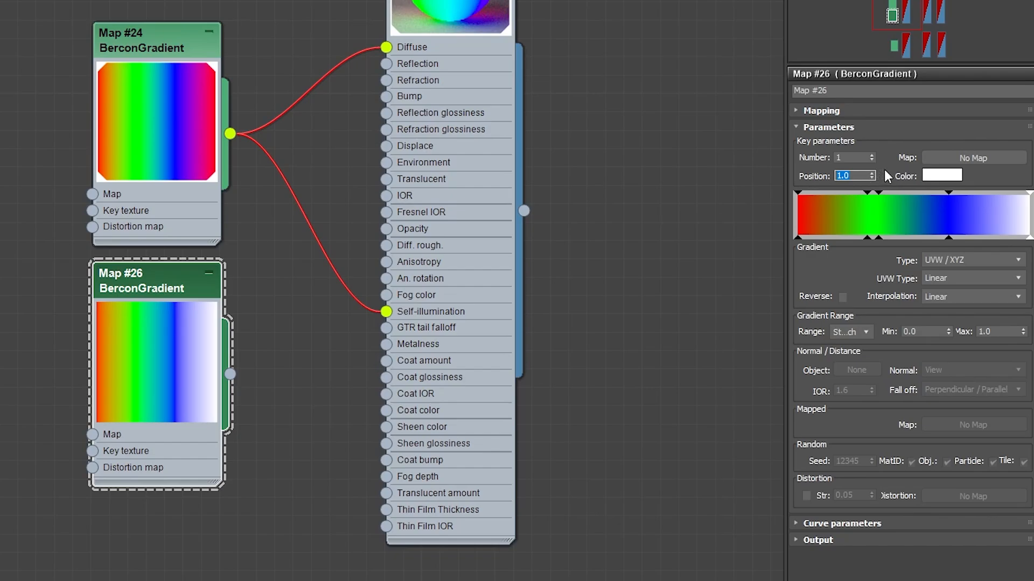
click(942, 175)
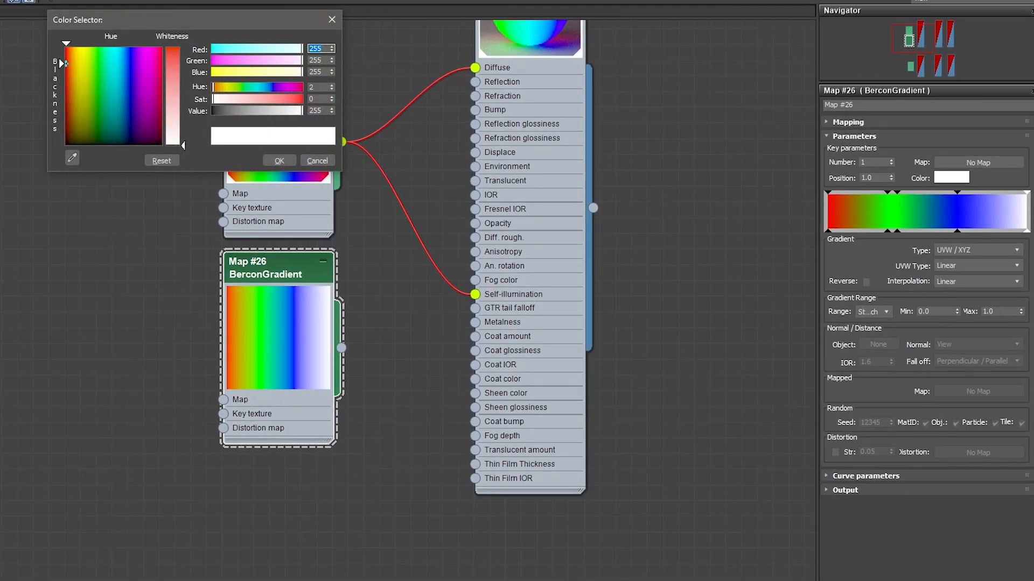
drag(66, 63, 65, 47)
click(279, 161)
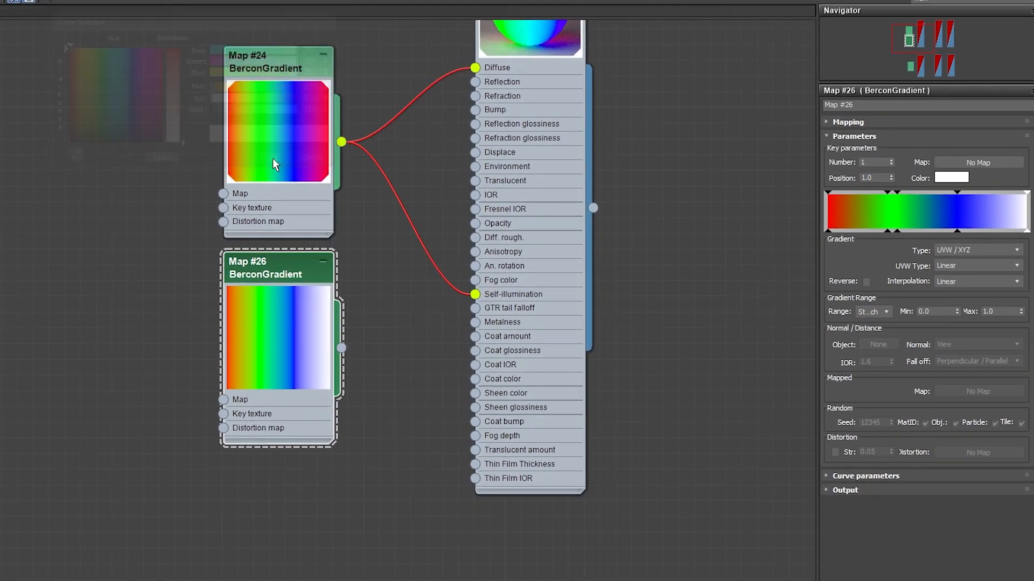
click(954, 176)
drag(70, 57, 61, 45)
drag(185, 150, 183, 49)
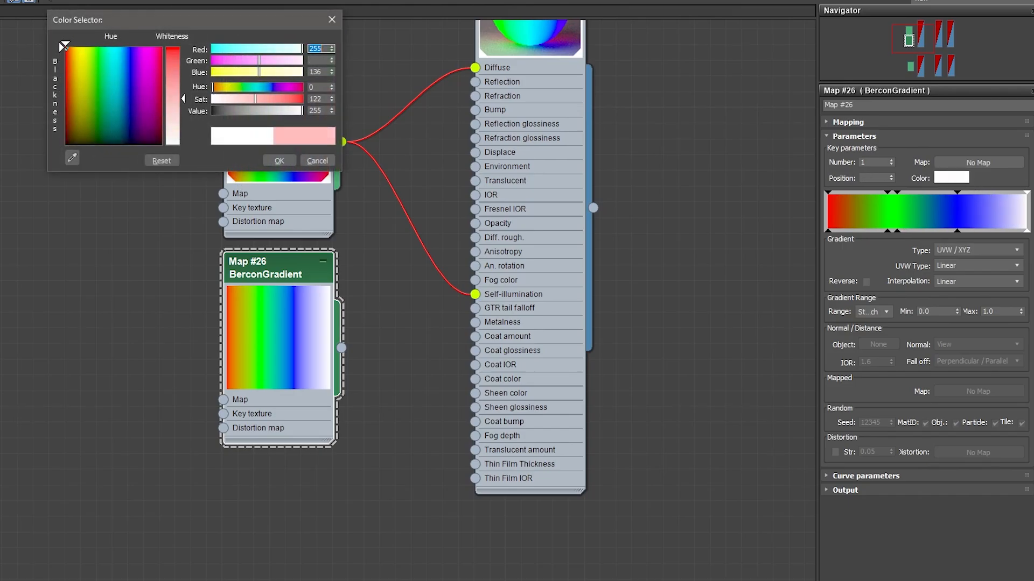
click(279, 162)
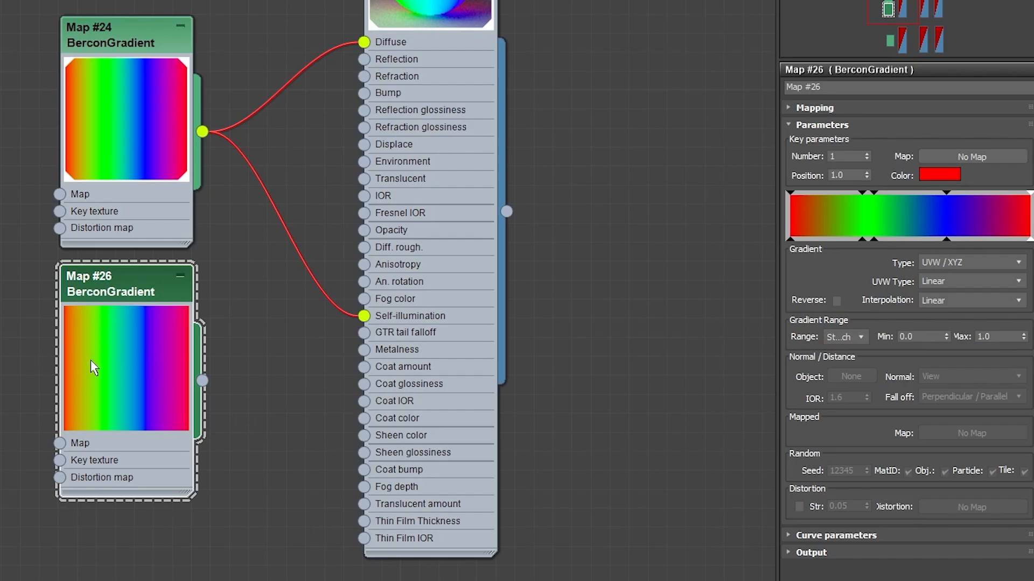
Step: Try Smooth interpolation on the new gradient and switch it back to Linear for comparison
click(938, 299)
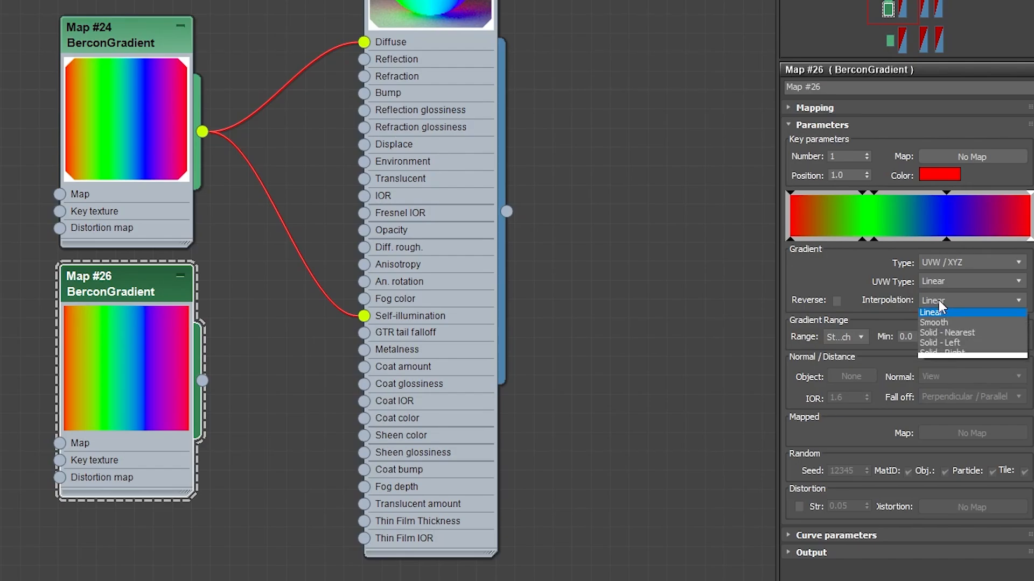
click(964, 323)
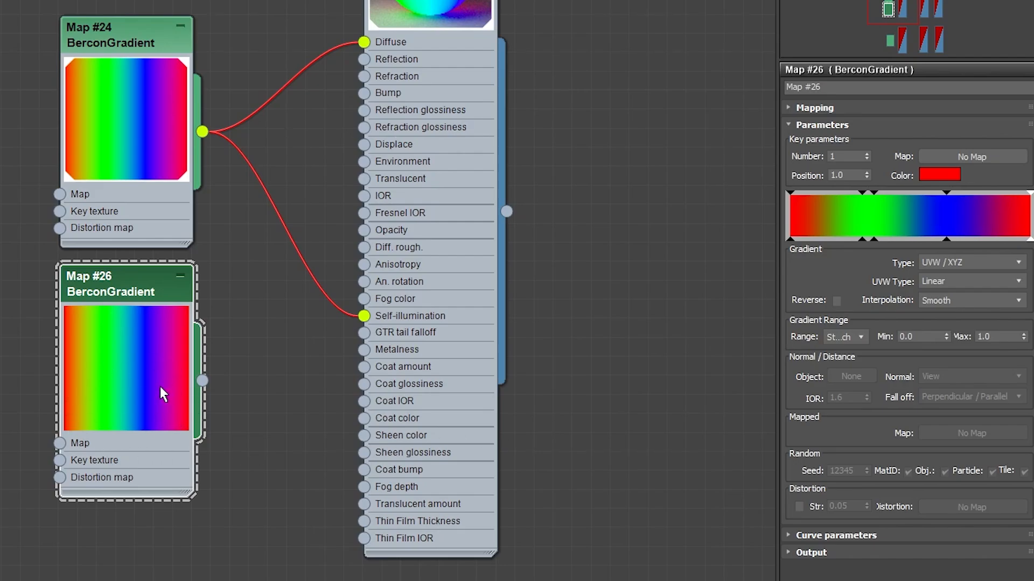
click(953, 298)
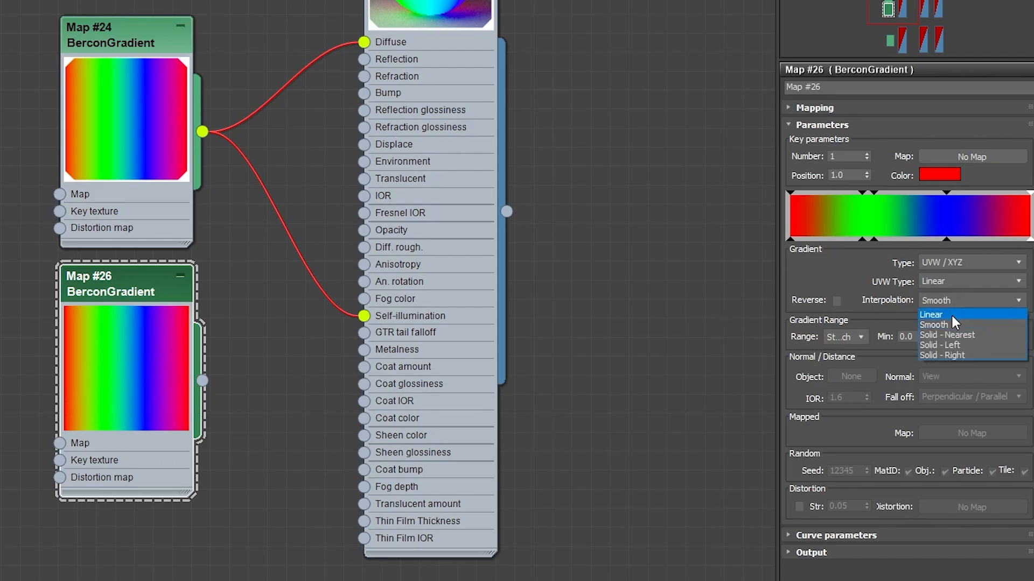
click(952, 317)
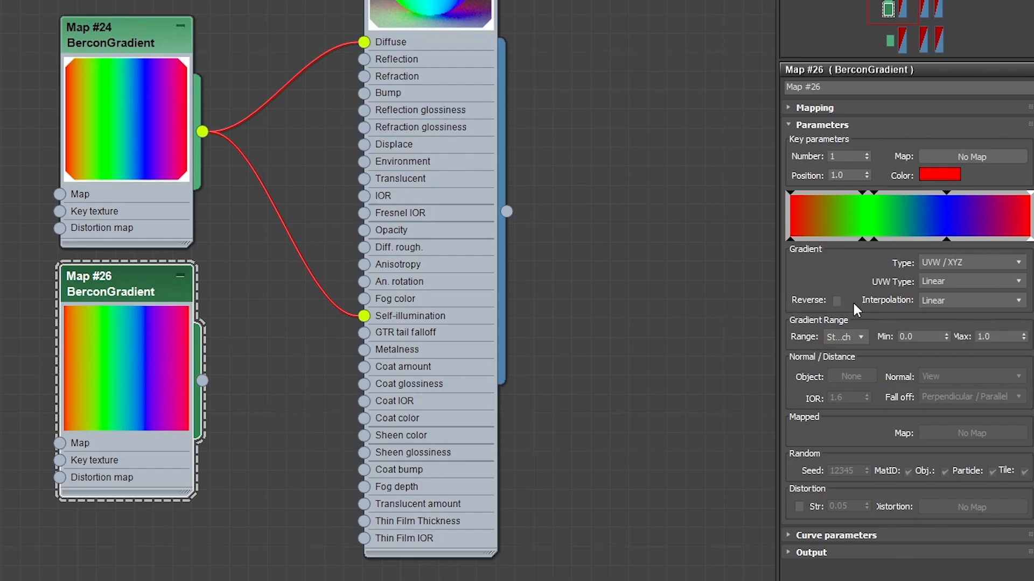
Step: Set the new gradient's interpolation to Smooth
click(924, 305)
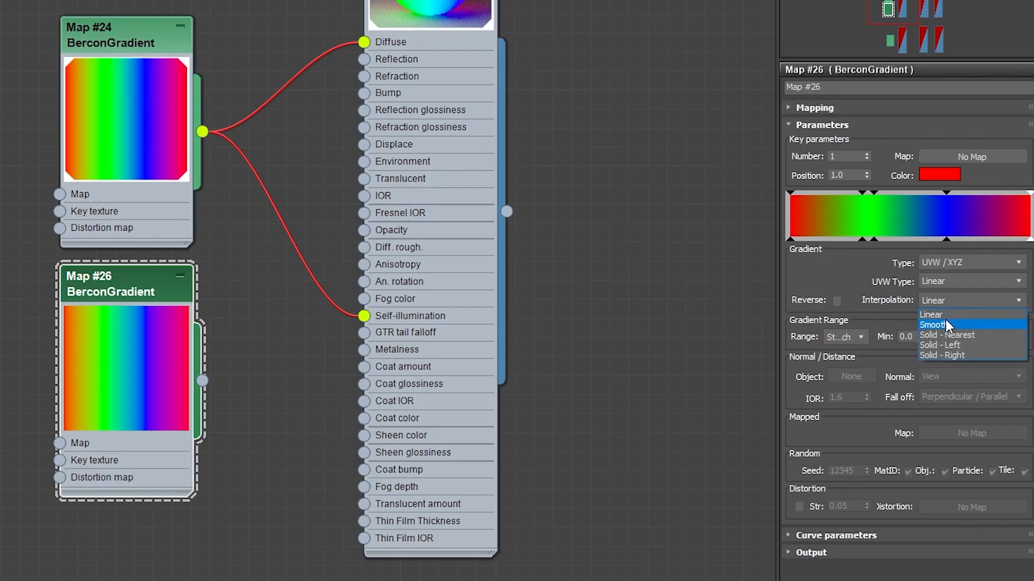
click(946, 322)
Step: Set the self-illumination multiplier of the VRayMtl material to 5.0
middle_drag(217, 181, 232, 330)
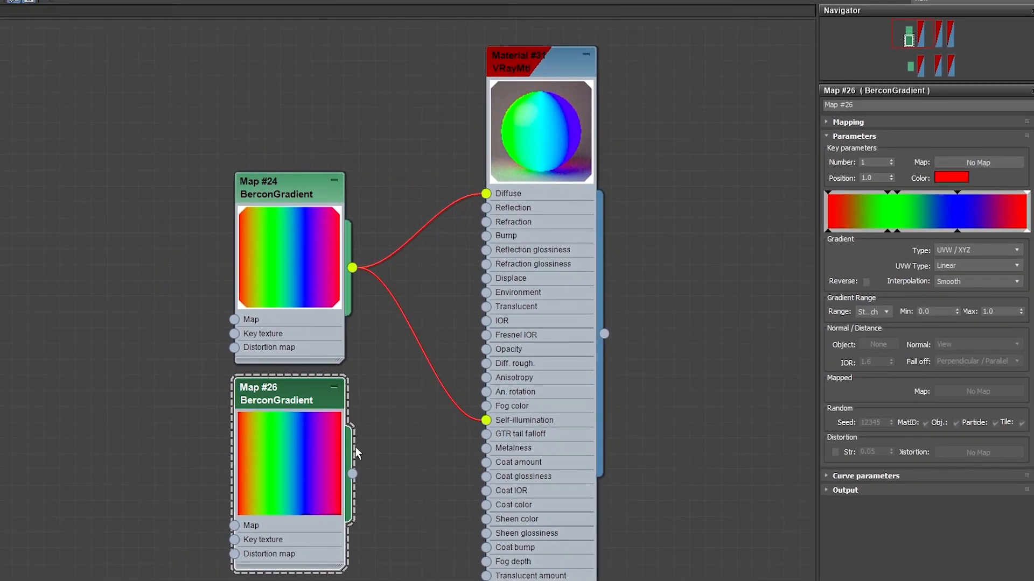
click(515, 146)
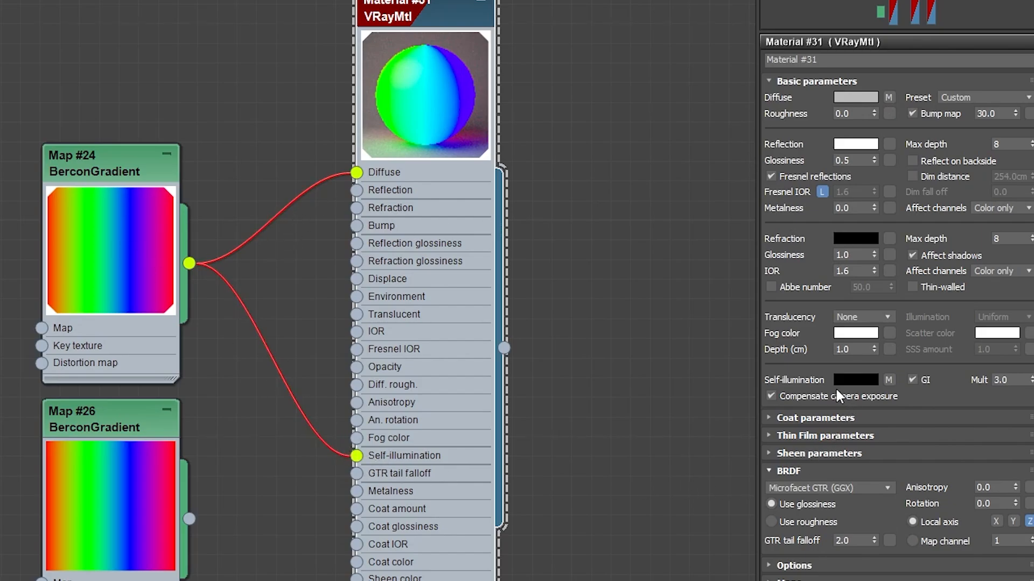
click(1011, 378)
drag(1010, 378, 981, 380)
text(5)
key(Return)
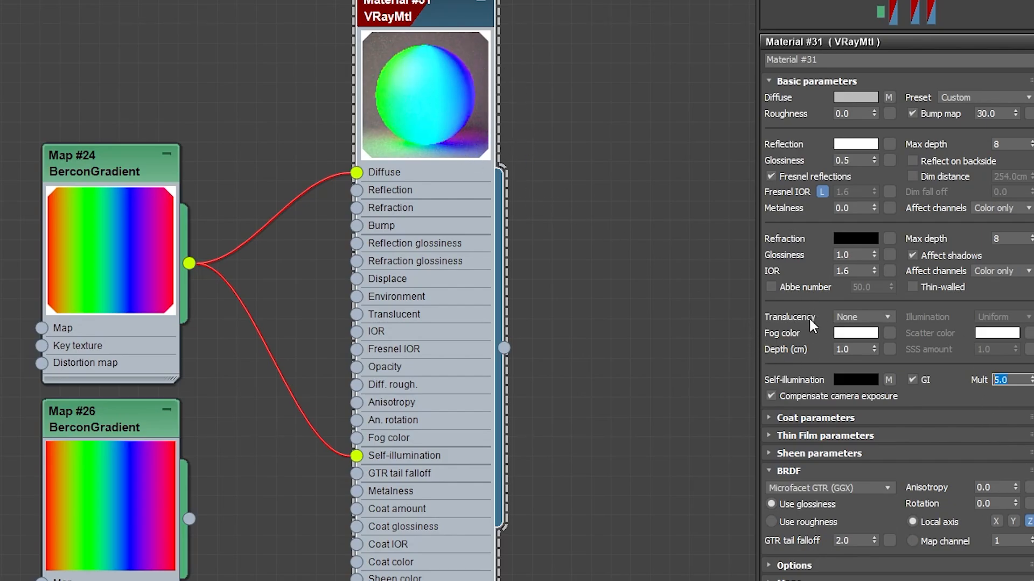
Step: Open the CoronaLegacyMtl material's parameters and check its self-illumination multiplier
click(660, 310)
middle_drag(628, 295, 560, 0)
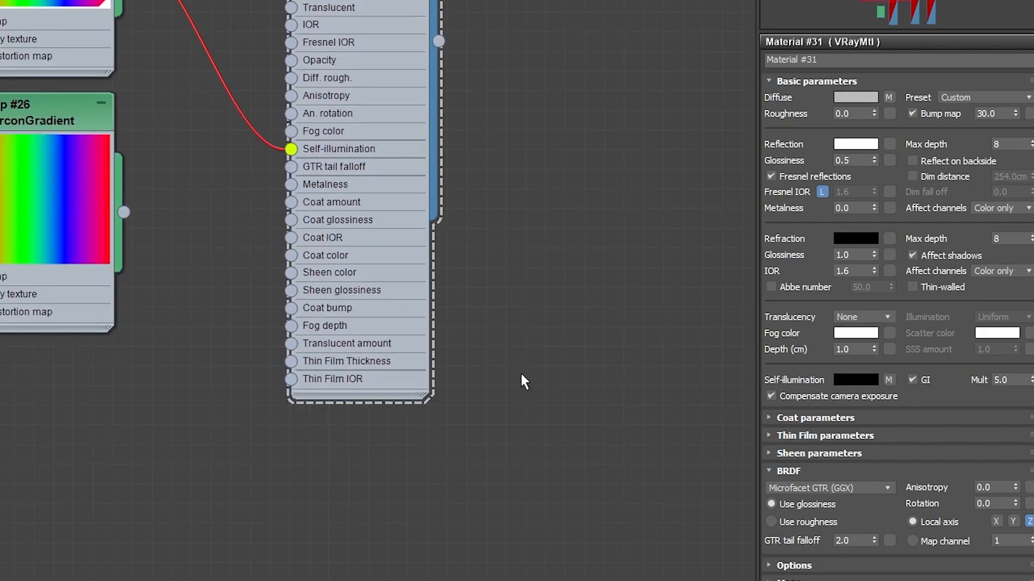
middle_drag(521, 373, 523, 0)
middle_drag(455, 324, 512, 54)
double_click(430, 78)
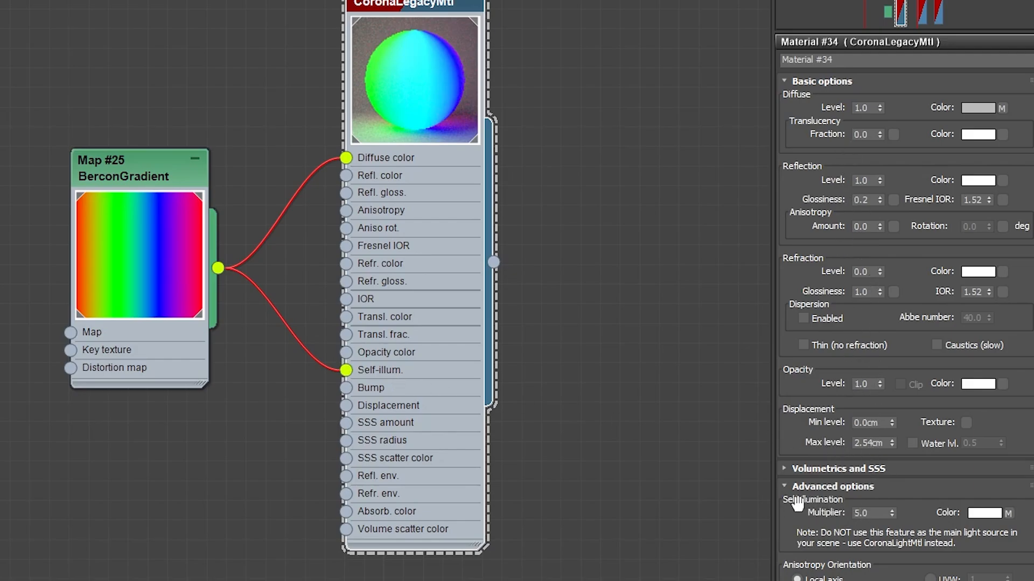
click(861, 514)
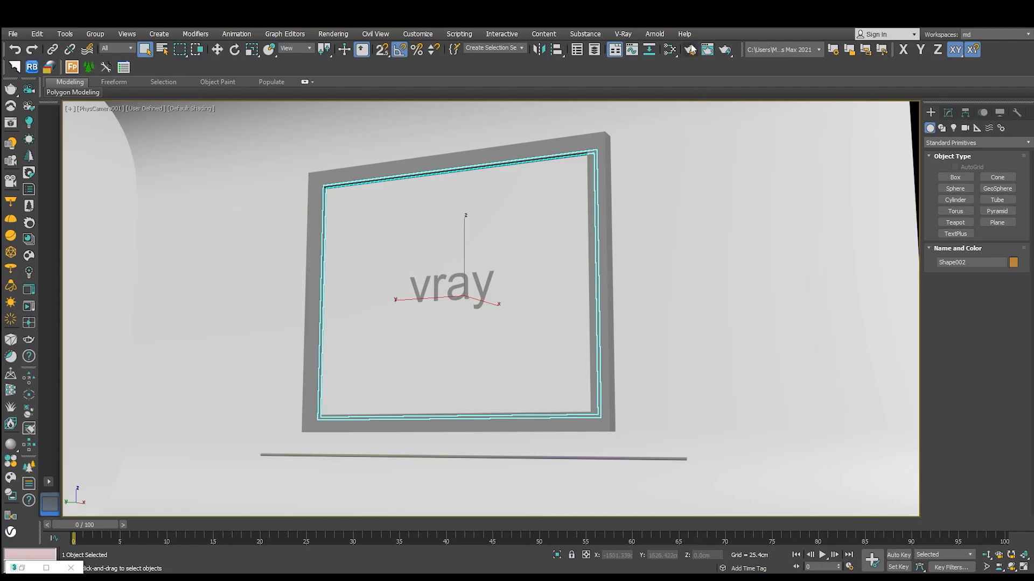
Step: Switch the renderer from Corona to V-Ray 6 Update 1.2 in the render setup and look over its settings
click(690, 49)
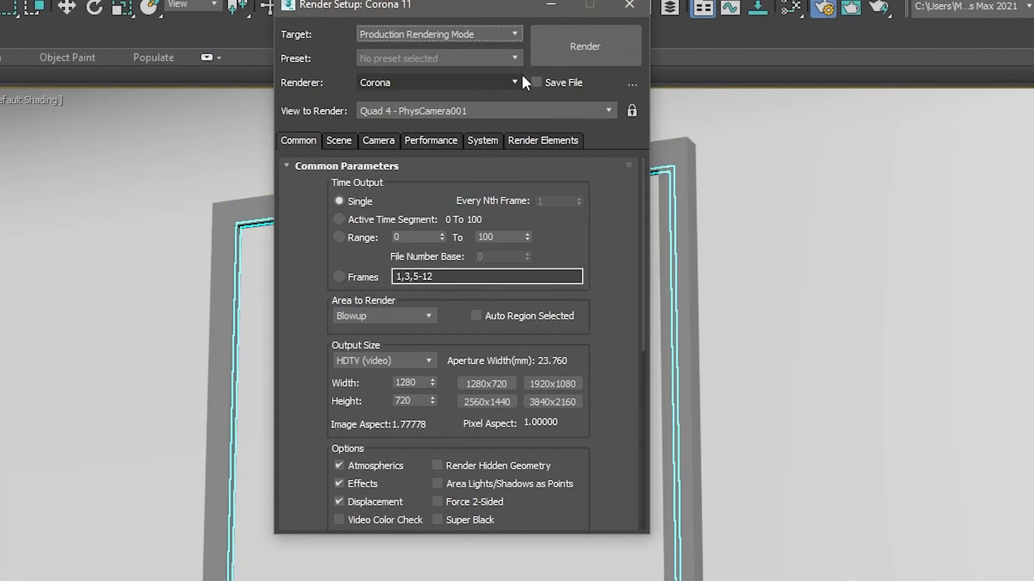
click(497, 95)
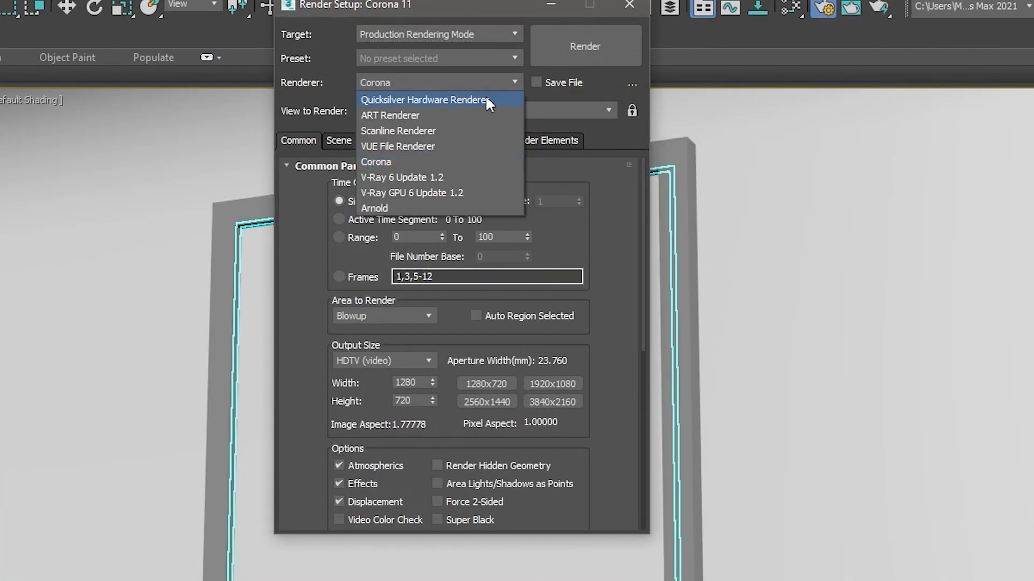
click(416, 179)
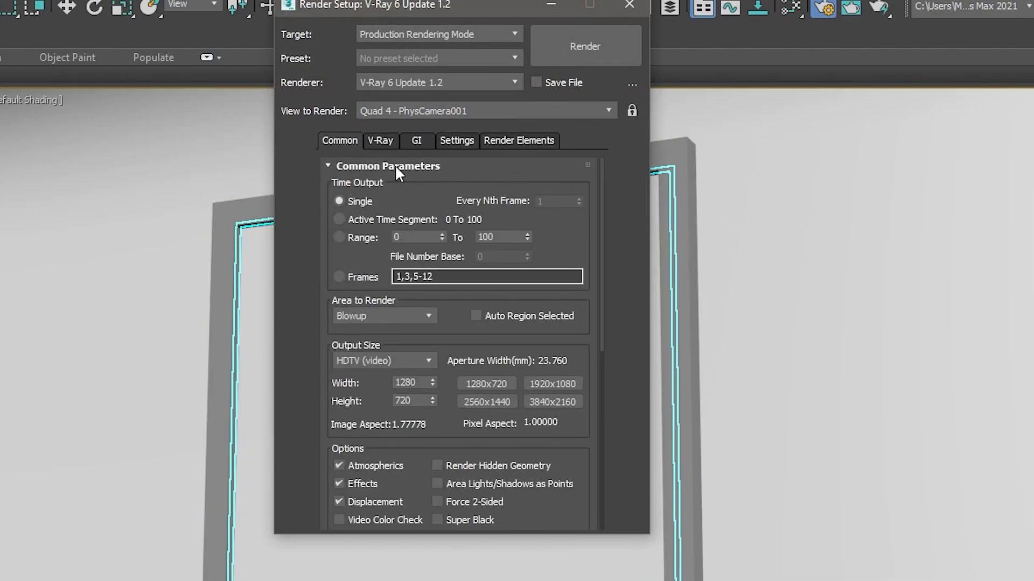
click(377, 140)
click(330, 141)
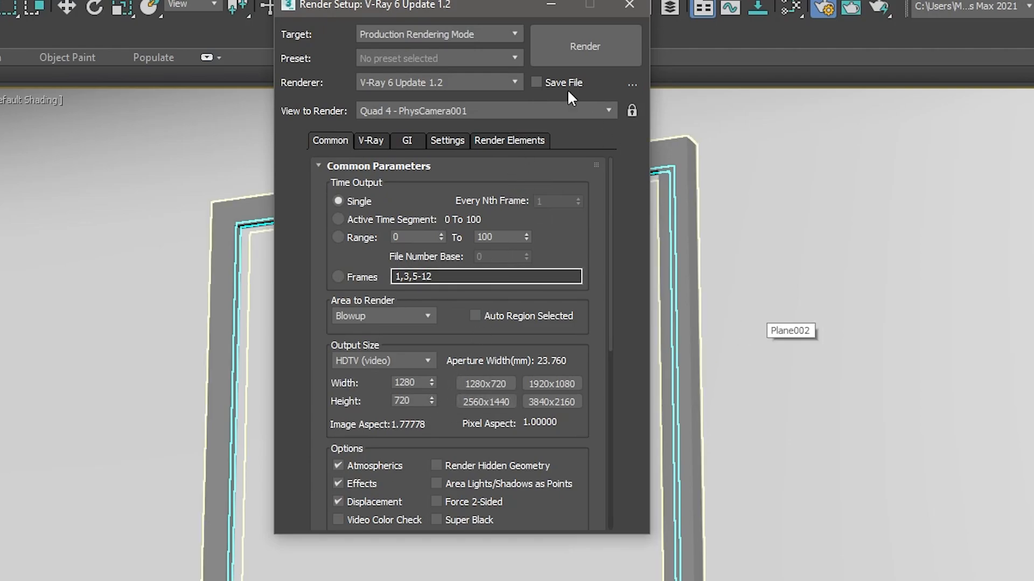
Step: Render the PhysCamera001 view with V-Ray, then stop the render and return to the scene viewport
click(592, 41)
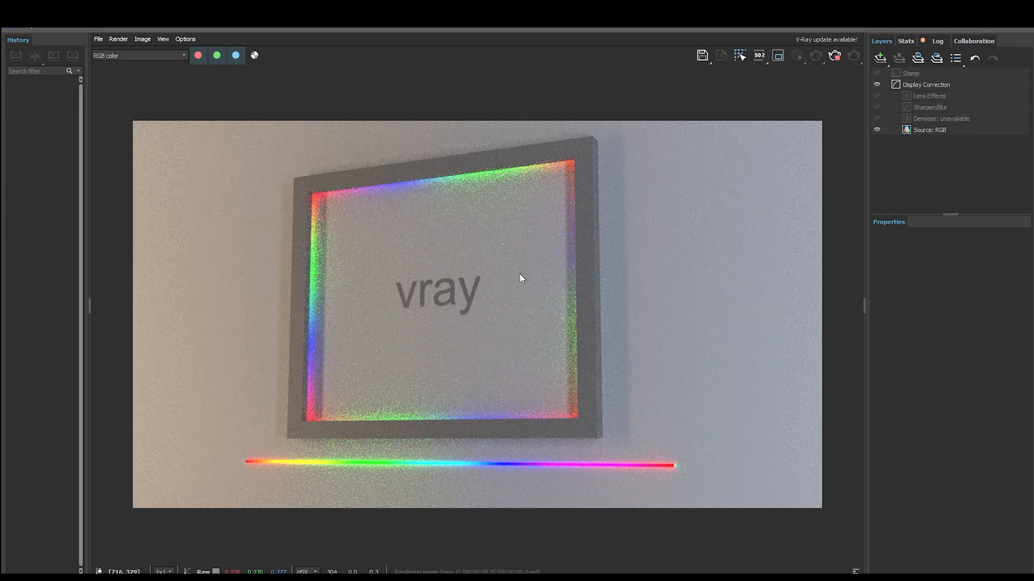
click(836, 55)
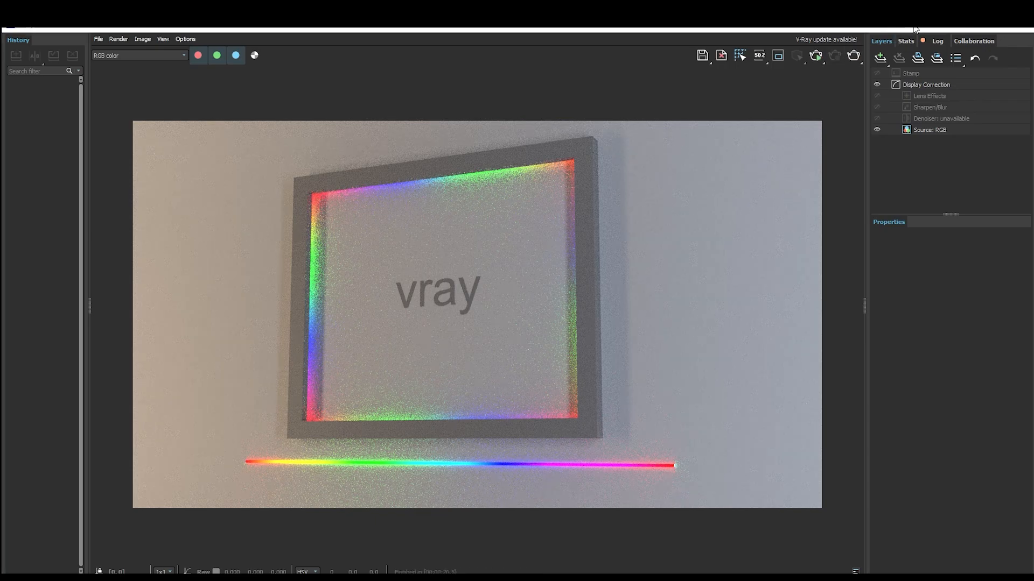
click(974, 26)
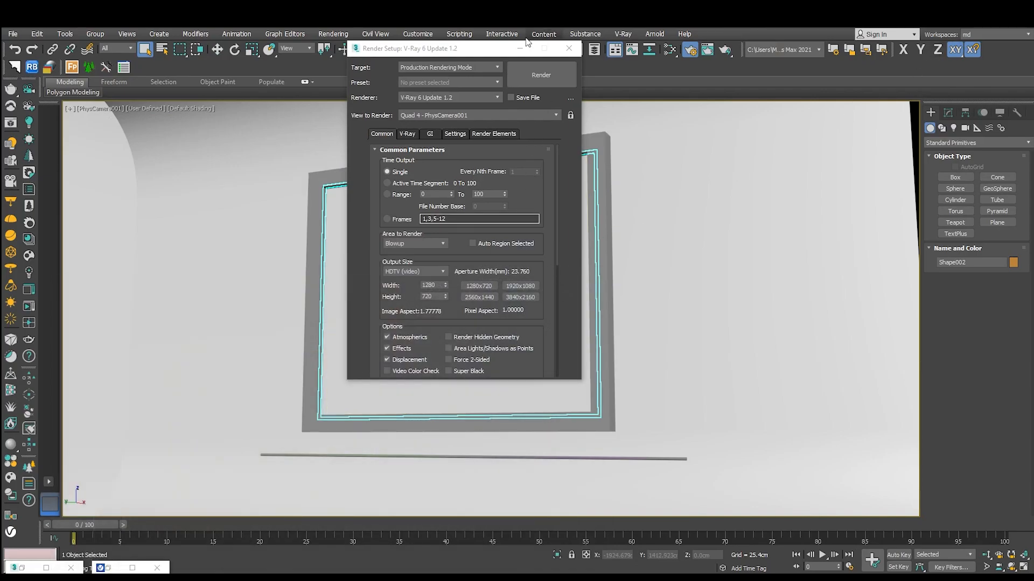
click(520, 47)
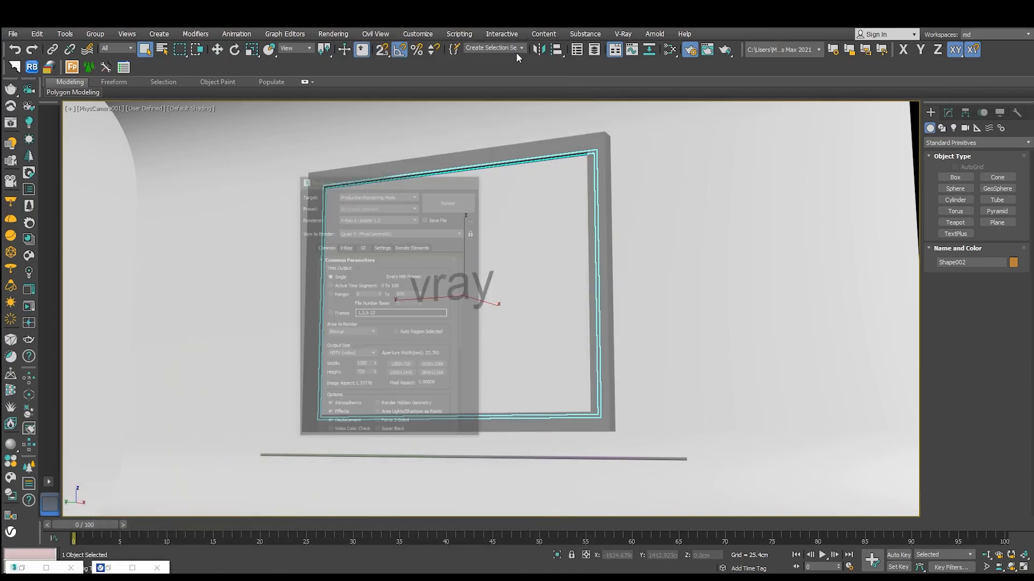
Step: Remove the UVW Map modifier from the straight light strip below the V-Ray frame
click(658, 459)
click(949, 112)
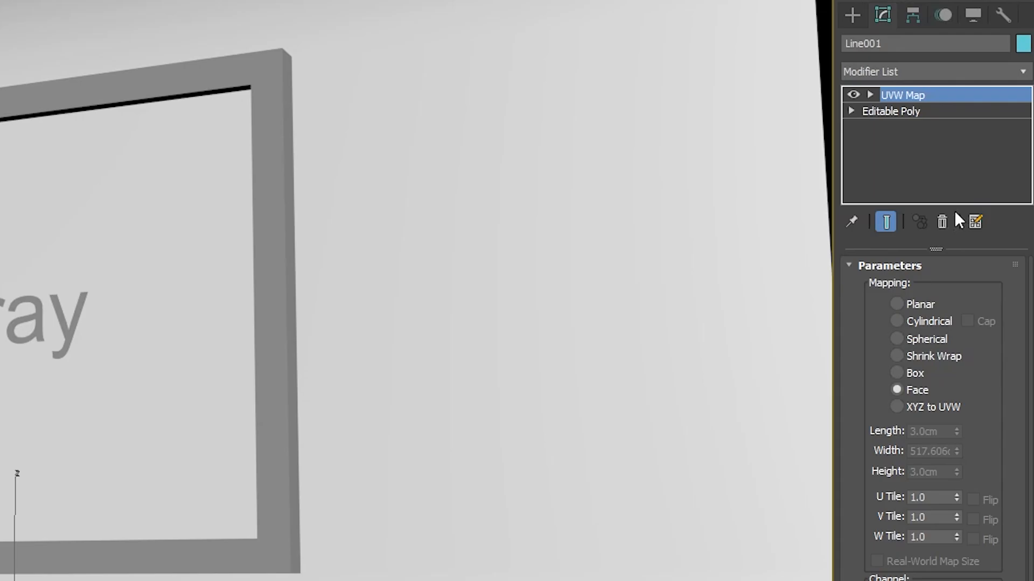
click(942, 223)
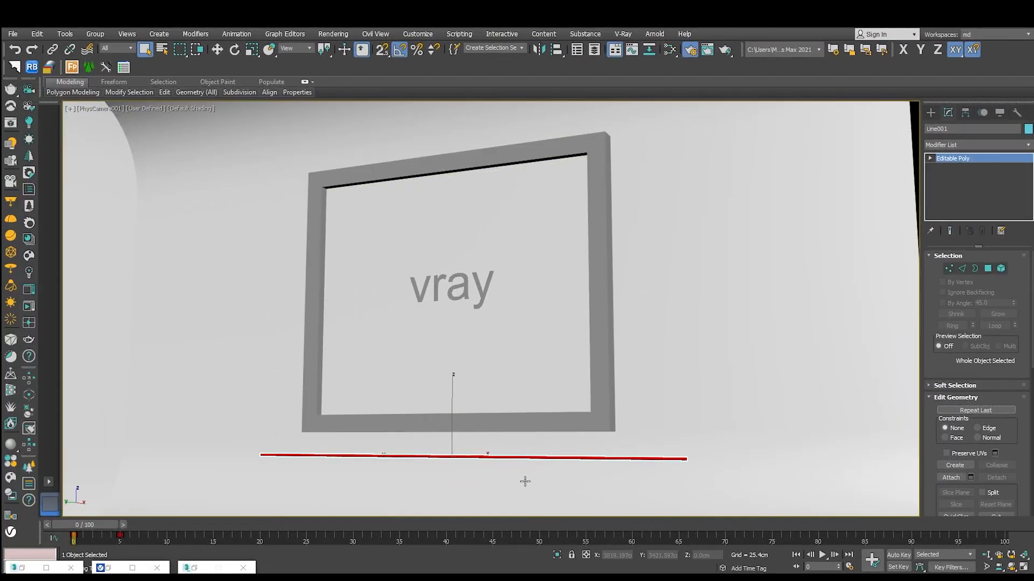
Step: Remove the UVW Map modifier from the rectangular light strip inside the V-Ray frame in the perspective view
key(p)
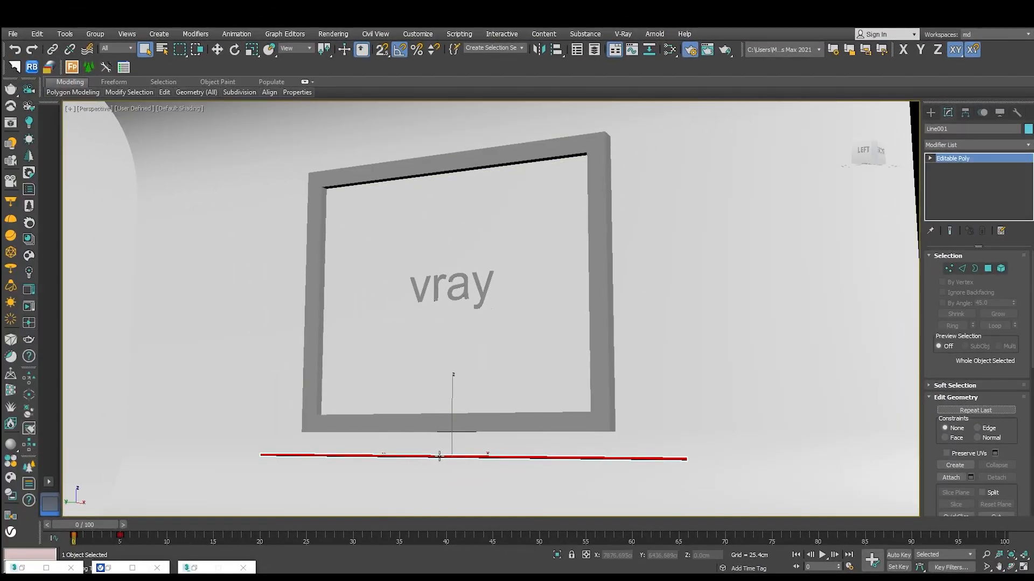
scroll(439, 455, up, 6)
alt+middle_drag(433, 439, 413, 453)
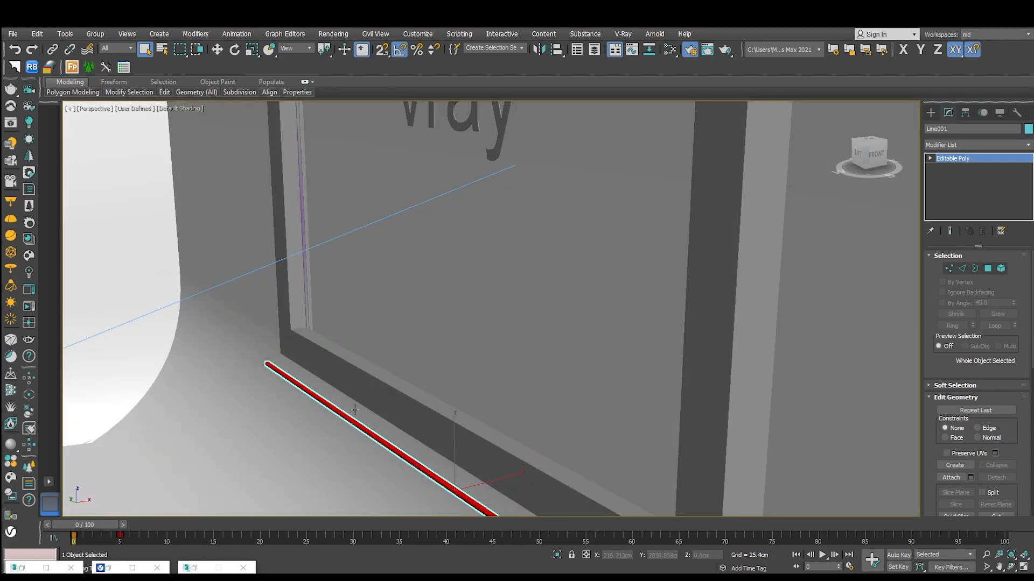
scroll(305, 277, up, 3)
click(305, 277)
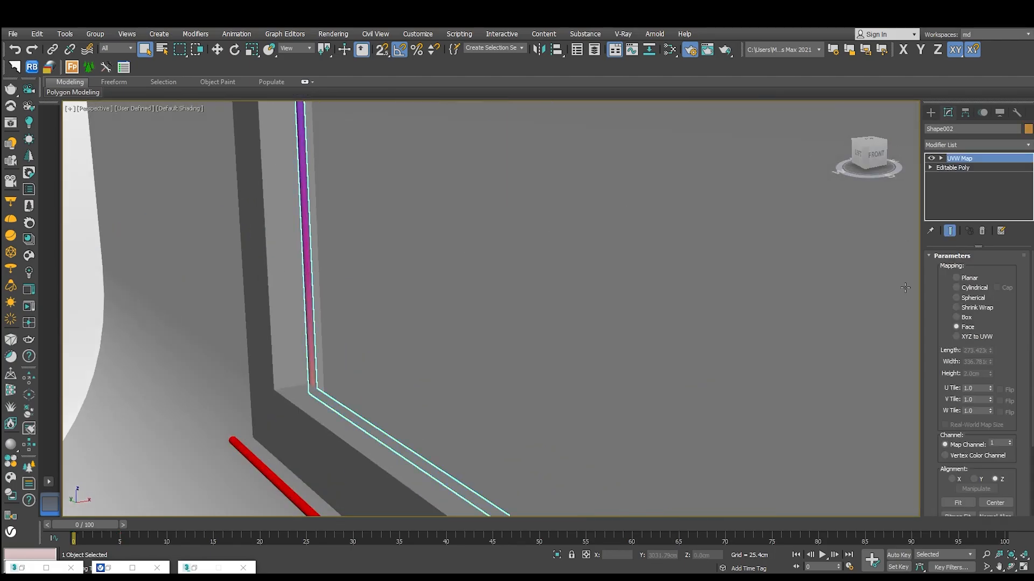
click(981, 231)
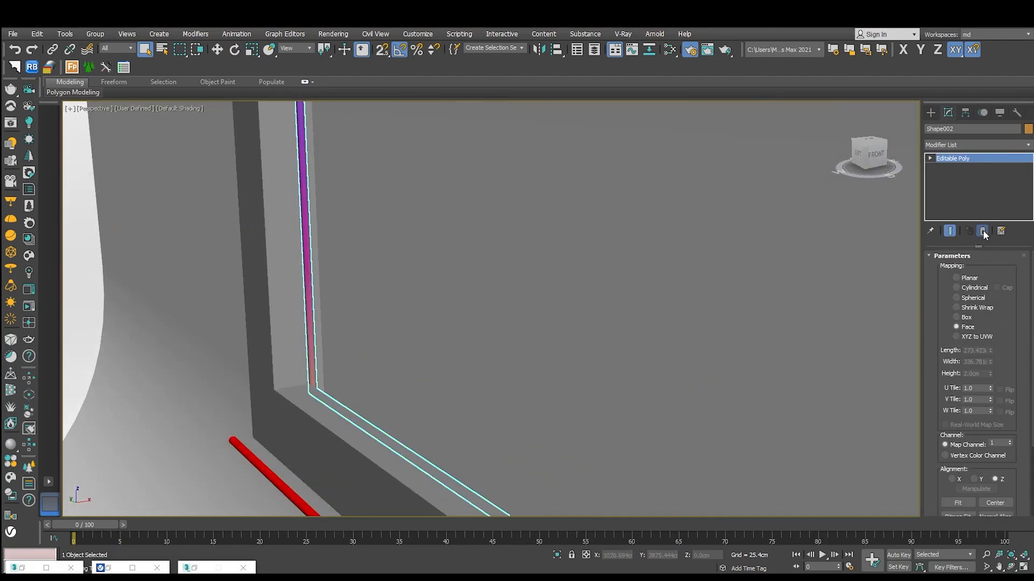
alt+middle_drag(354, 293, 369, 290)
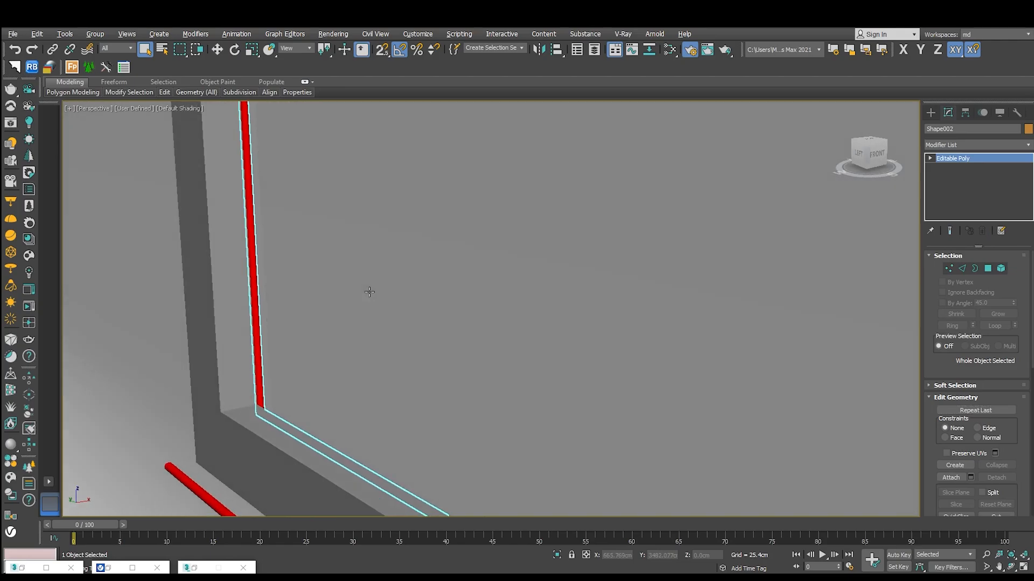
Step: Return to the PhysCamera001 view, test-render the strips without UVW mapping in V-Ray, and stop the render
key(c)
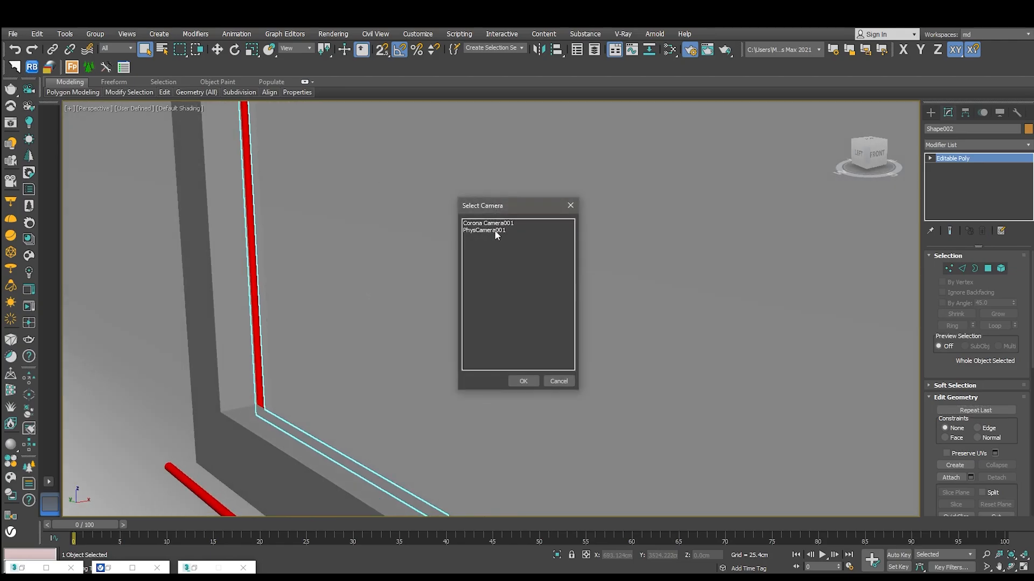
double_click(495, 230)
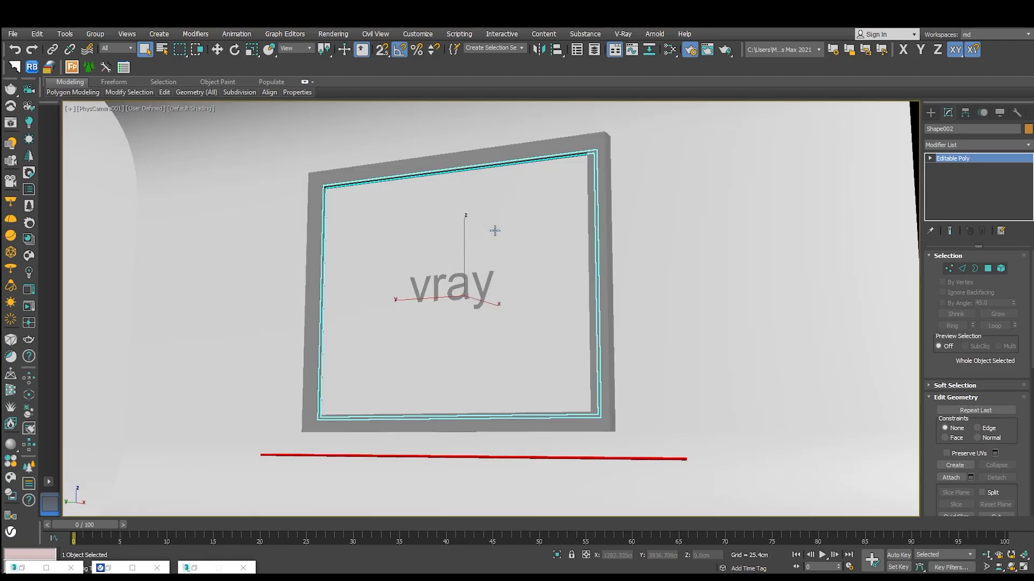
click(129, 568)
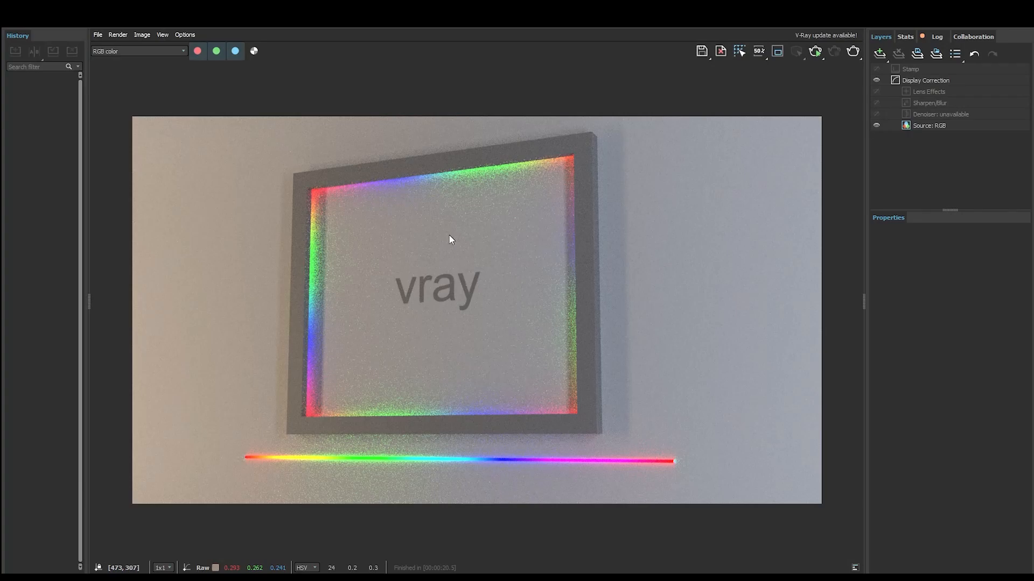
click(853, 54)
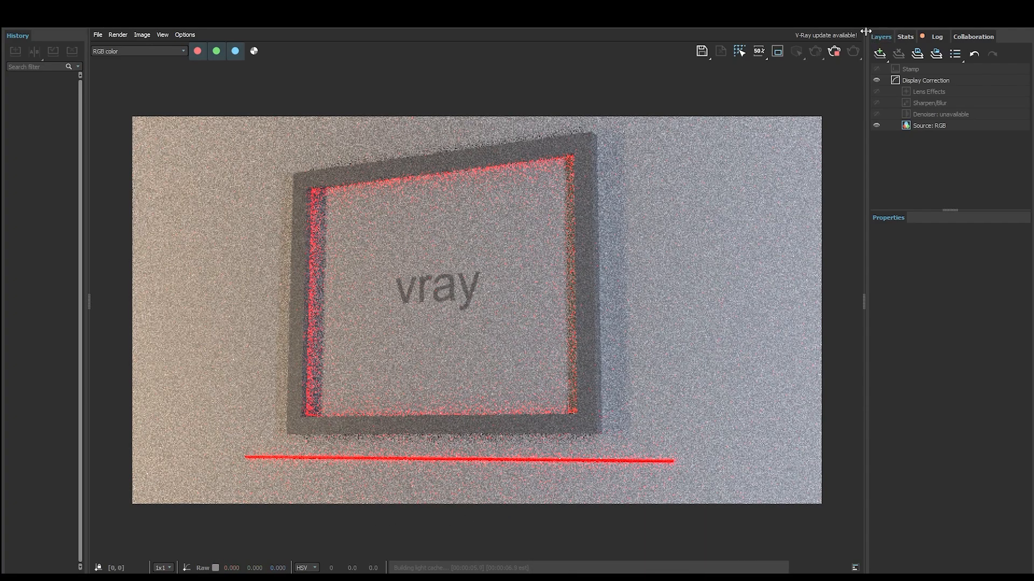
click(833, 51)
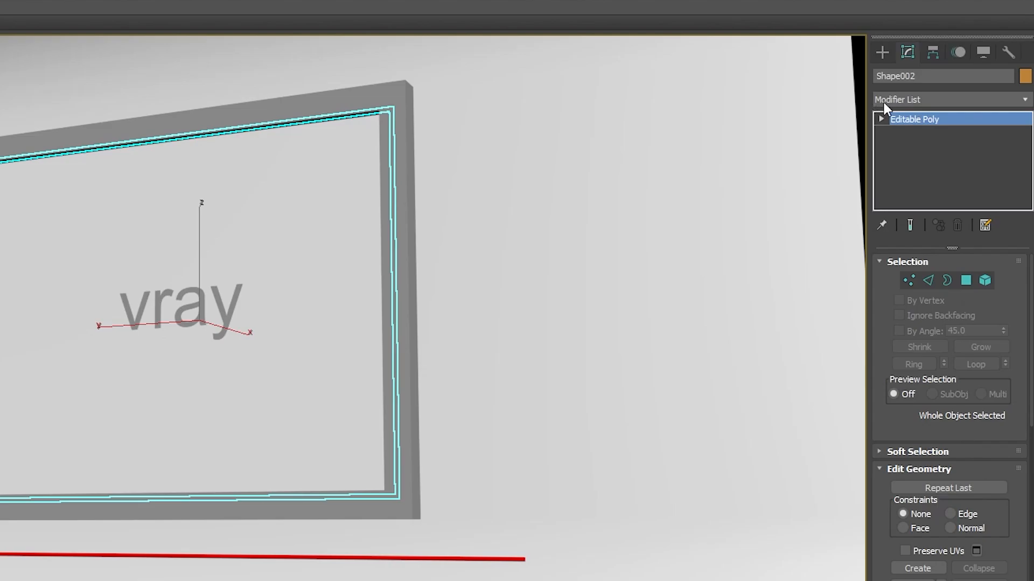
Step: Add a UVW Map modifier to the rectangular light strip inside the V-Ray frame
click(924, 102)
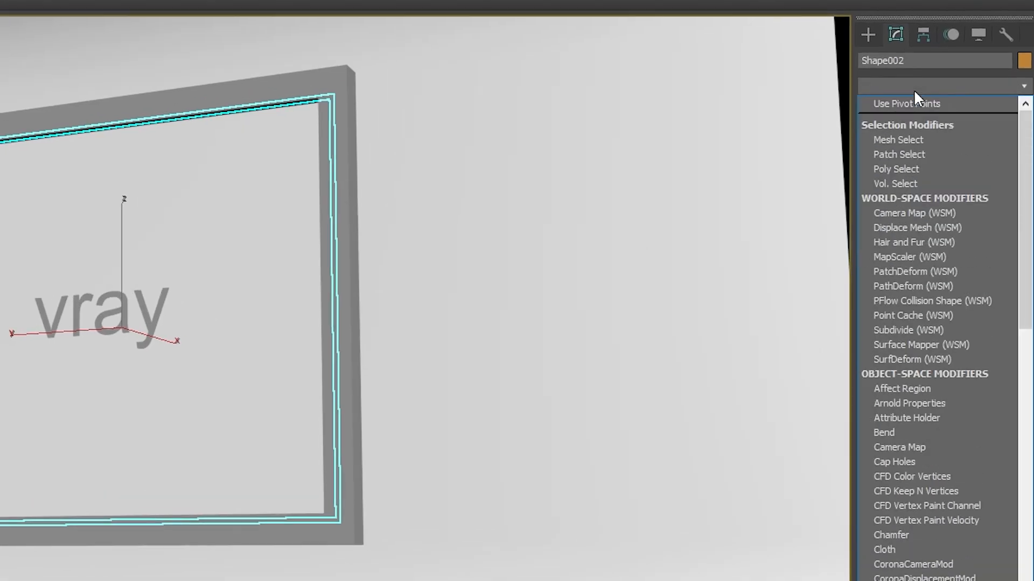
text(uvw map)
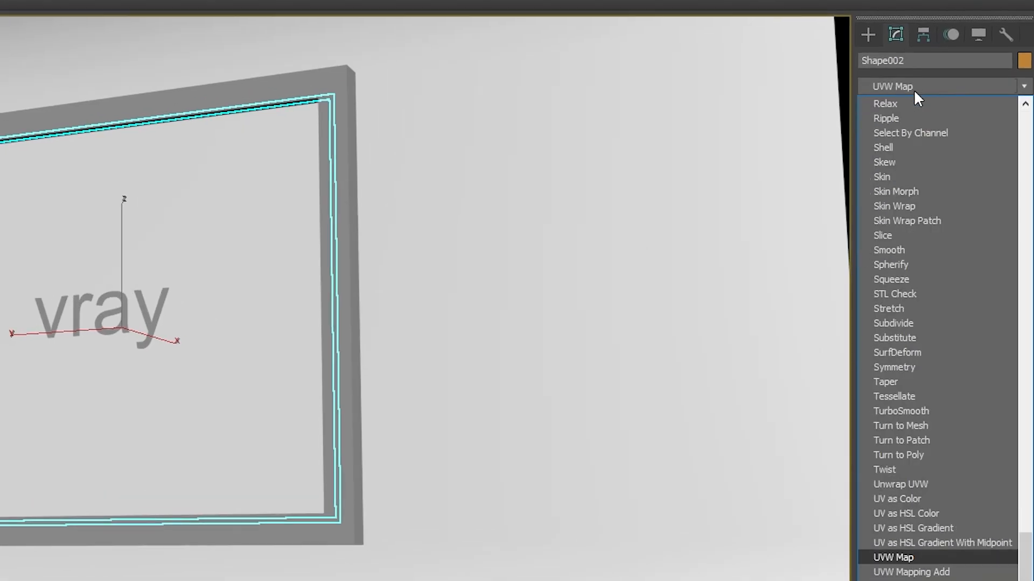
key(Return)
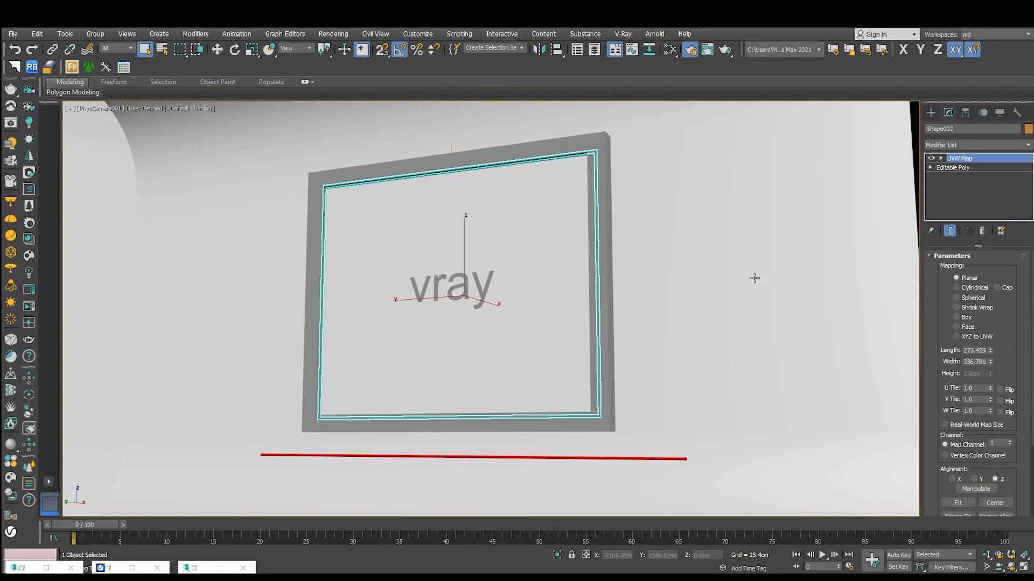
middle_drag(459, 339, 451, 345)
middle_drag(669, 307, 657, 312)
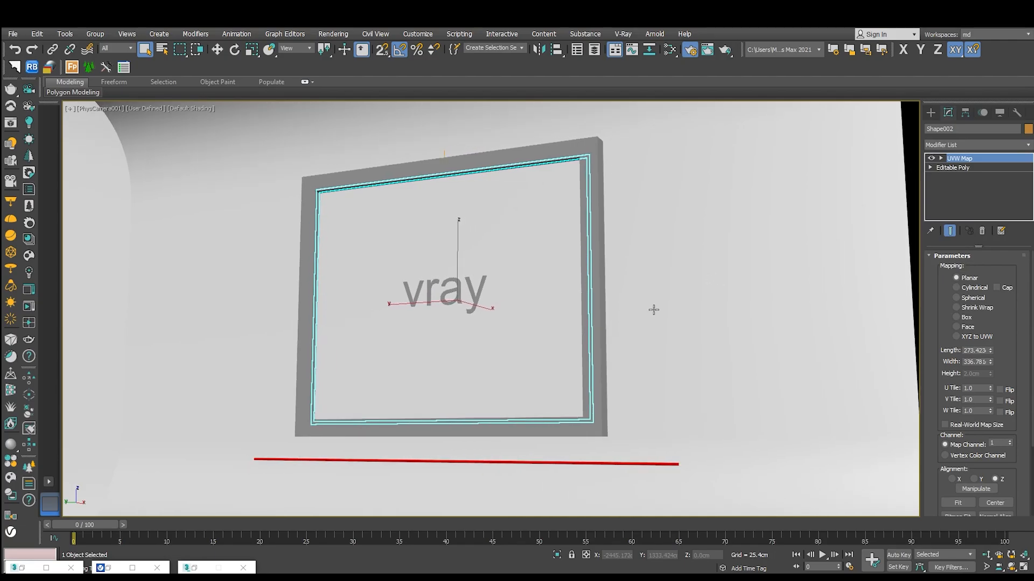
key(ctrl+z)
Step: Set the rectangular strip's UVW mapping to Face, check it in the perspective view, and return to the PhysCamera001 view
key(p)
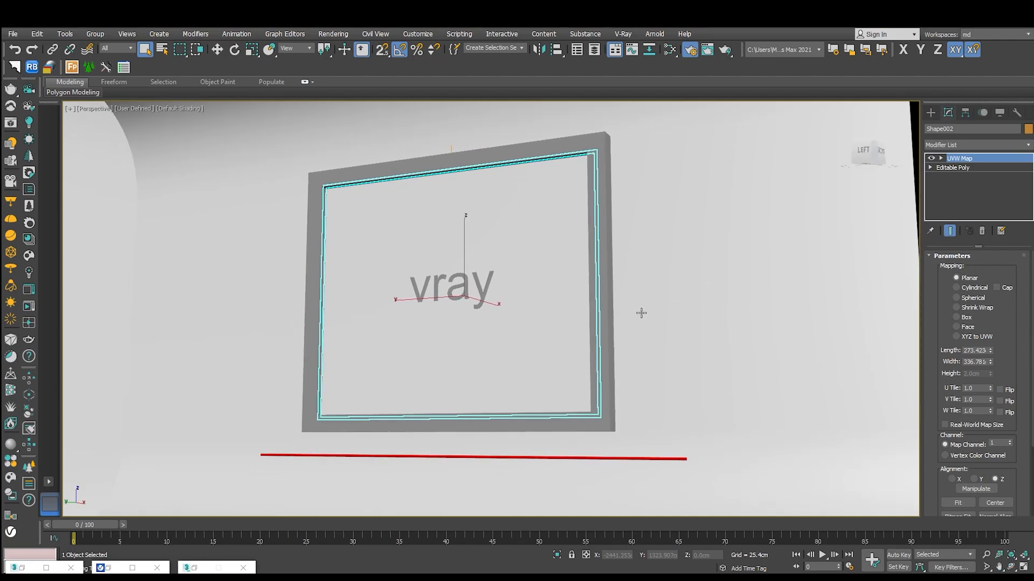
alt+middle_drag(641, 311, 517, 345)
scroll(378, 331, up, 5)
scroll(378, 331, up, 4)
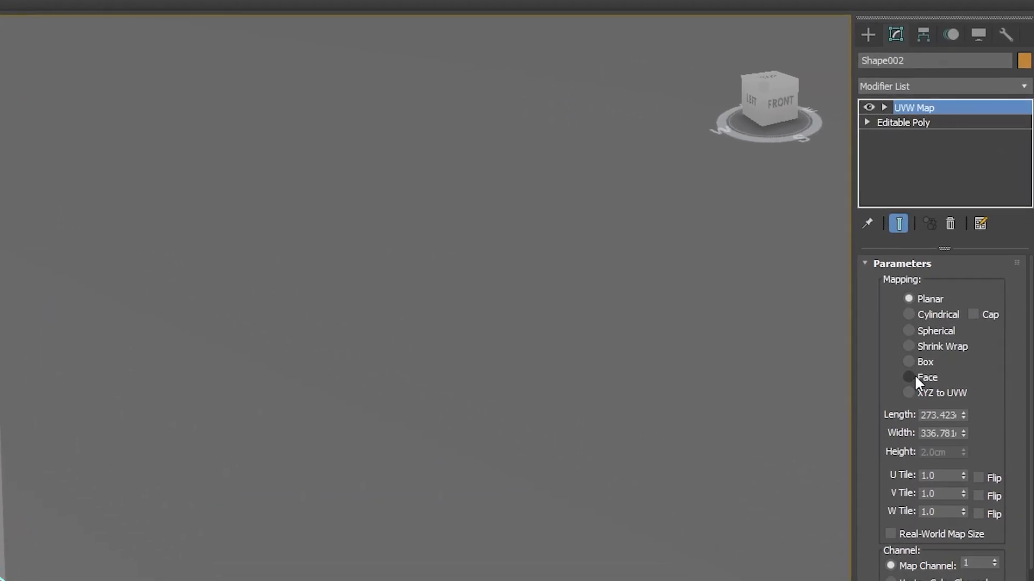
click(957, 326)
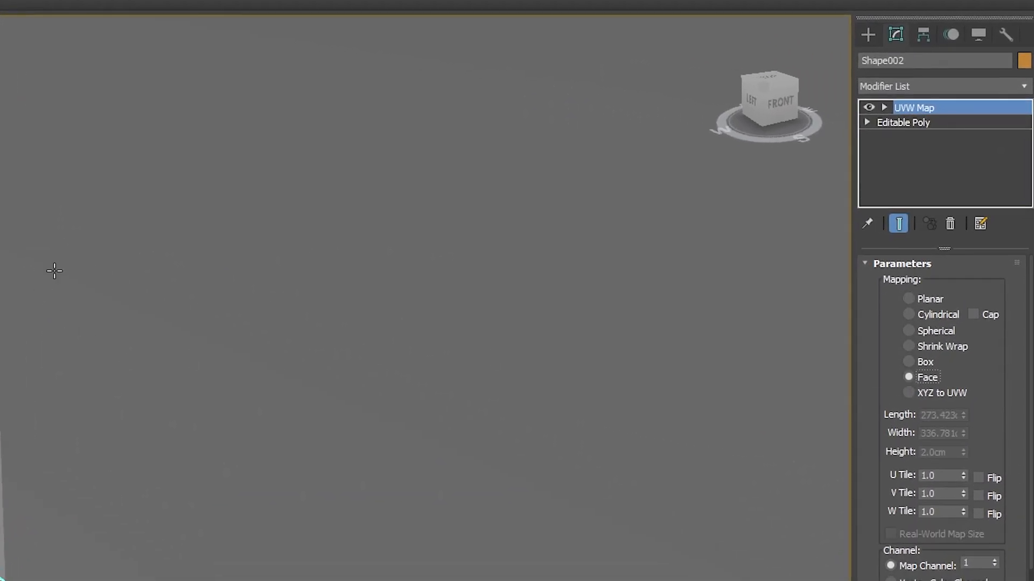
alt+middle_drag(59, 231, 89, 182)
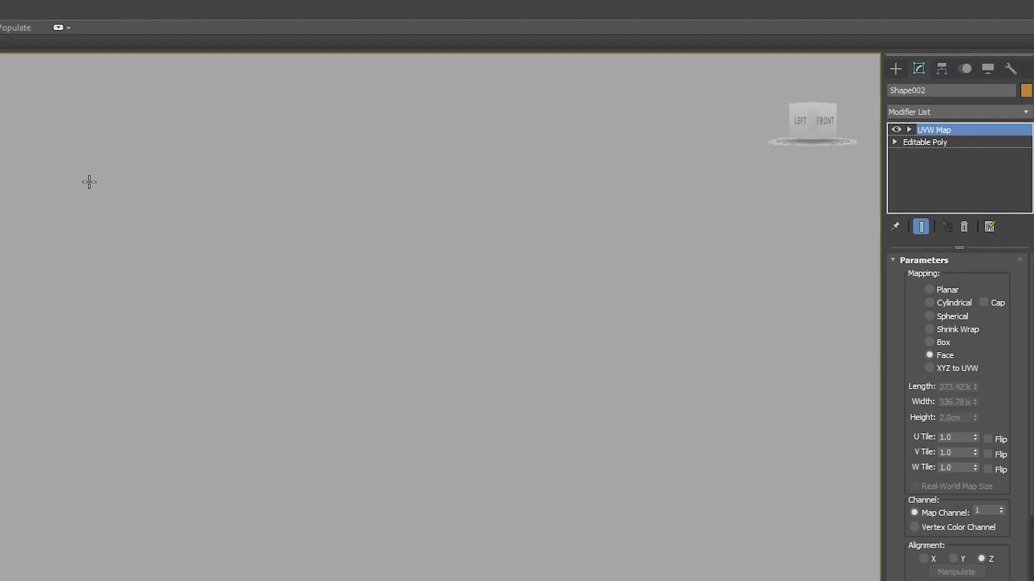
middle_drag(333, 197, 422, 159)
scroll(427, 214, down, 3)
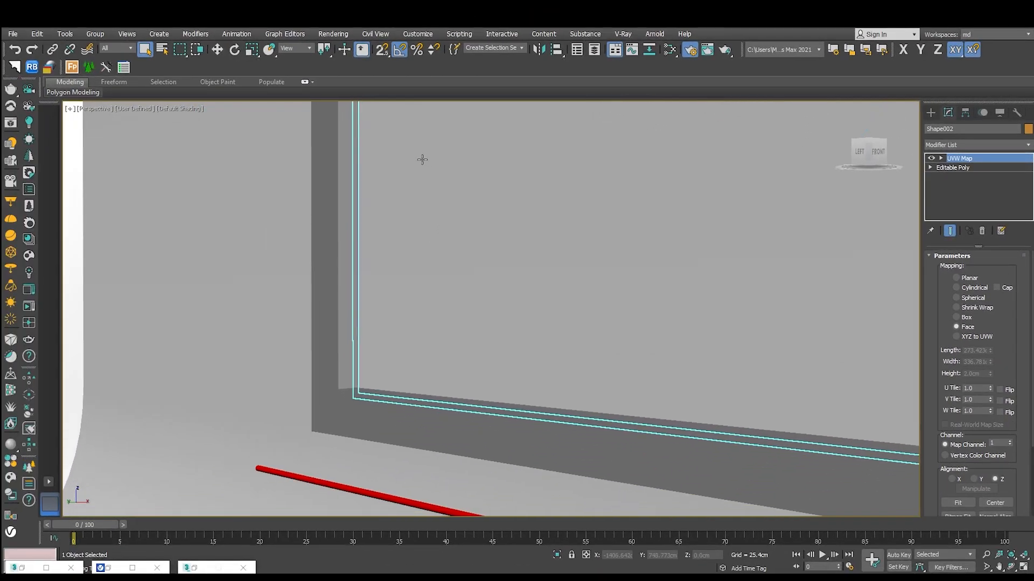
key(c)
double_click(500, 232)
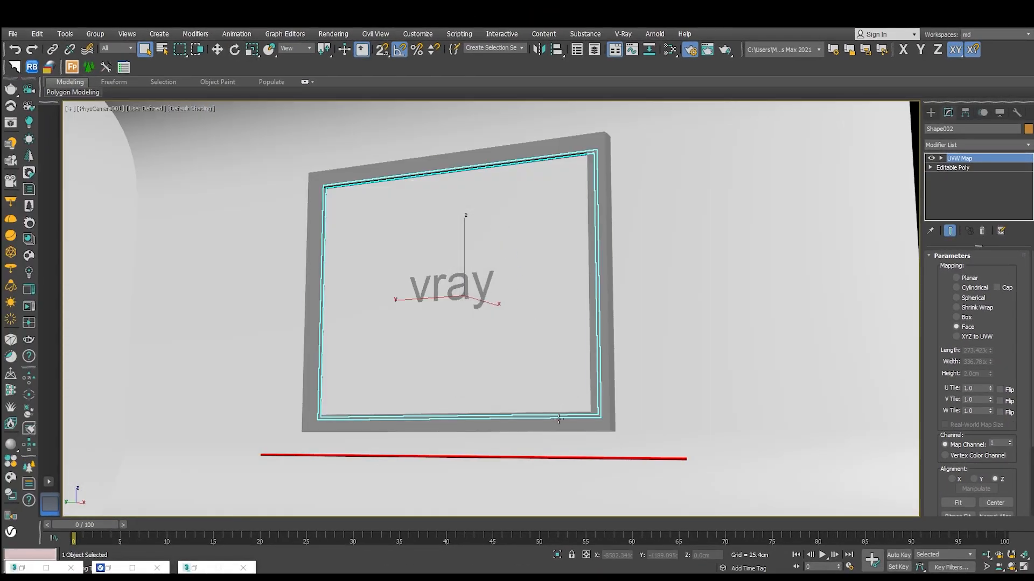
Step: Add a UVW Map modifier with Face mapping to the straight light strip below the V-Ray frame
click(568, 458)
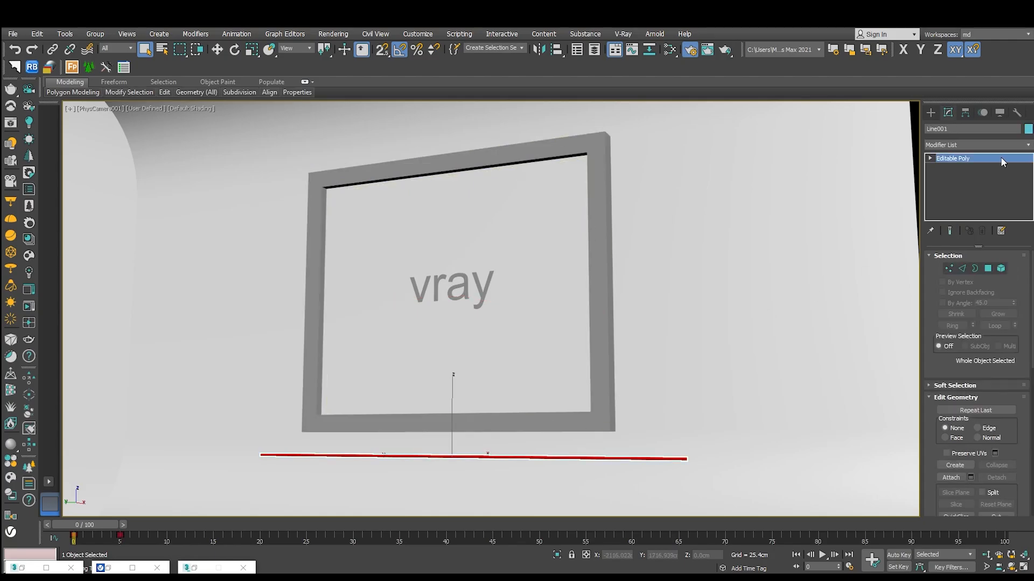
click(977, 145)
text(uvw)
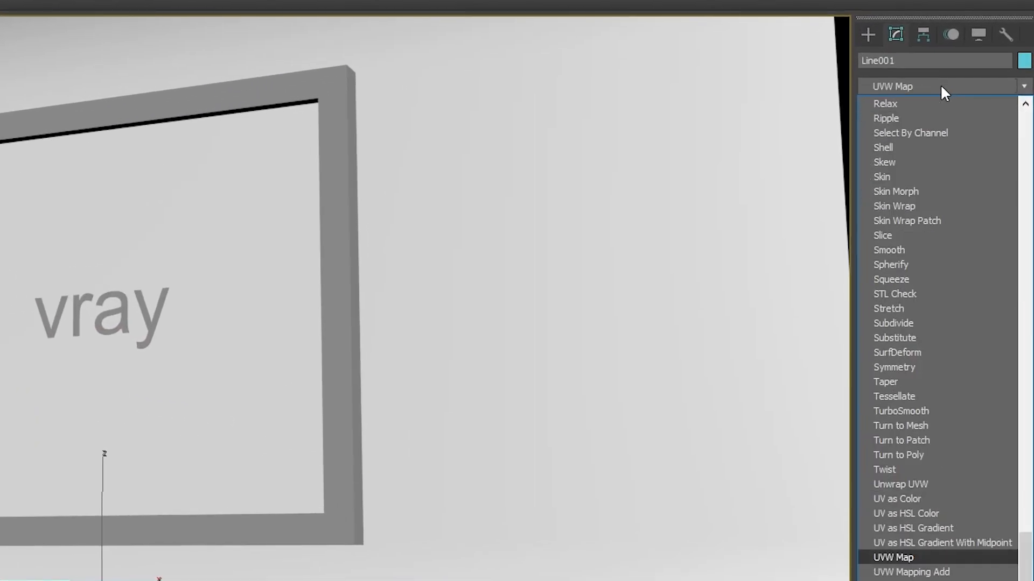
key(Return)
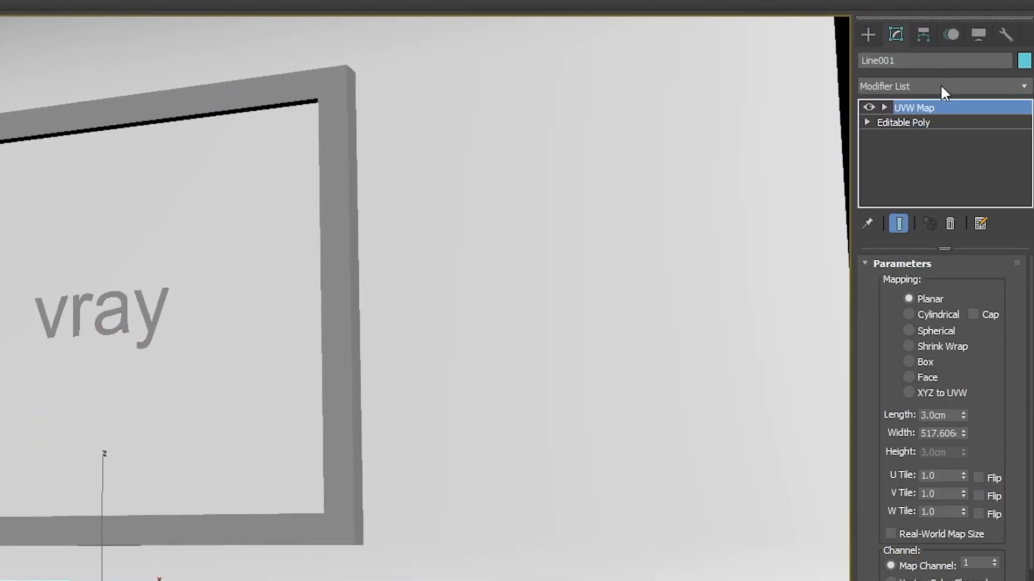
click(908, 377)
click(465, 541)
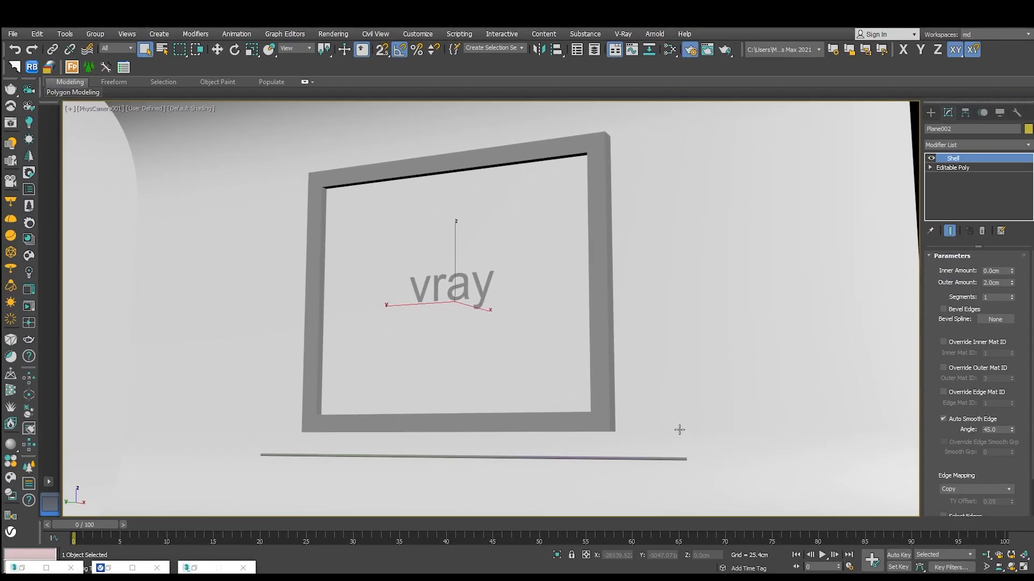
Step: Render the PhysCamera001 view again with V-Ray, and close the frame buffer and the other minimized window
click(133, 568)
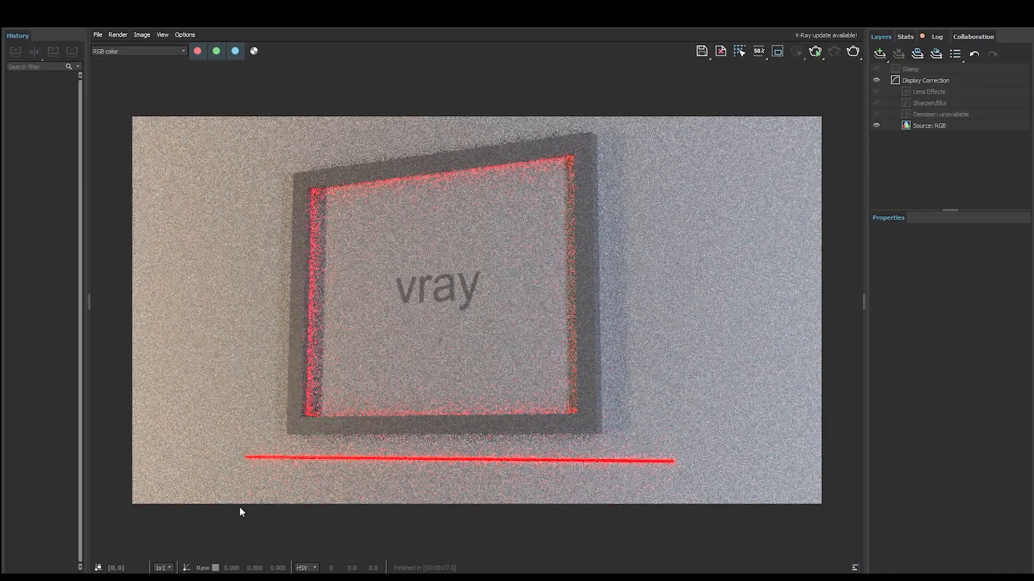
click(854, 52)
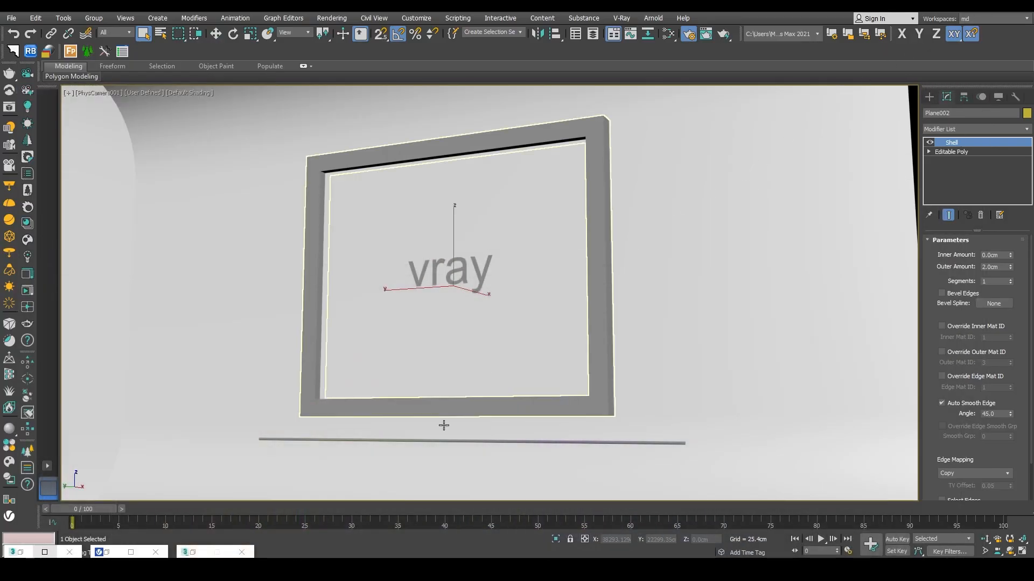
click(156, 552)
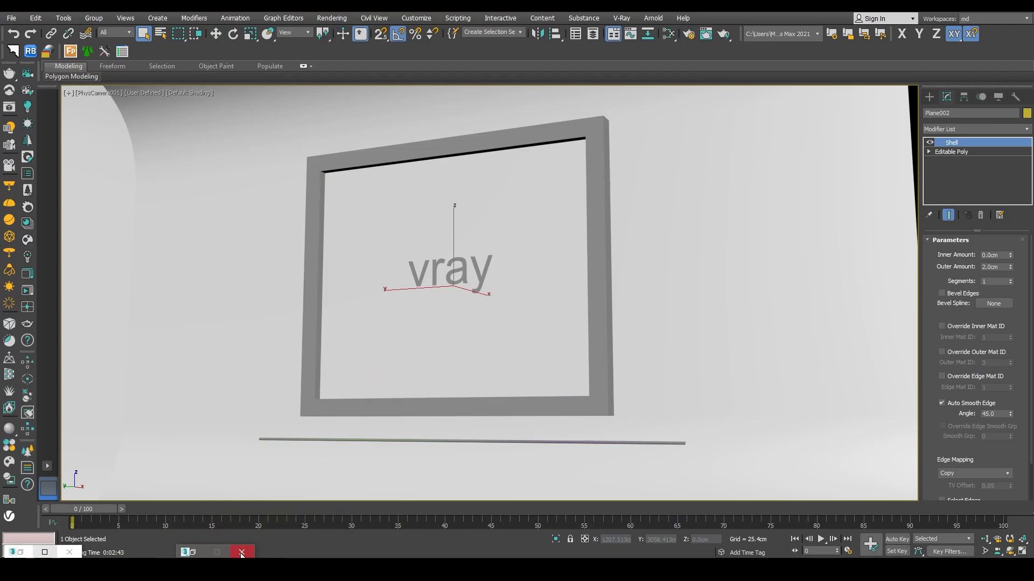
click(241, 553)
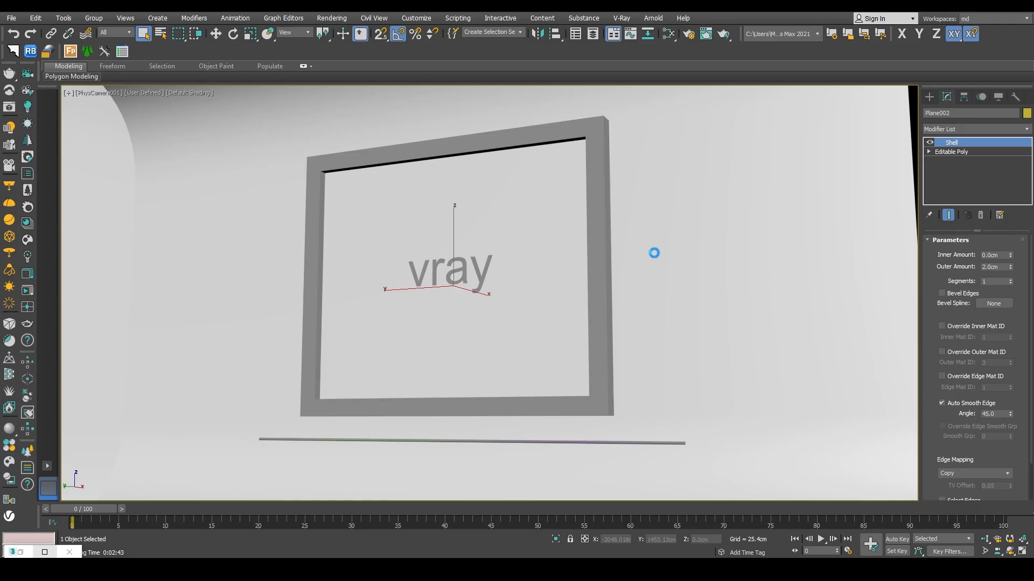
Step: Switch the viewport to Corona Camera001 and select the straight light strip below the corona frame to check its UVW mapping
key(c)
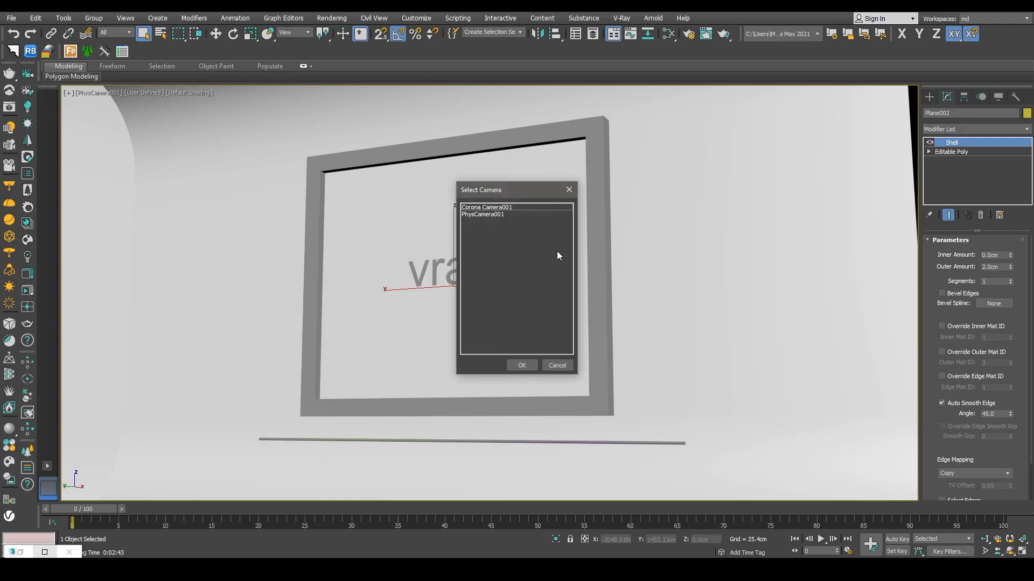
double_click(486, 208)
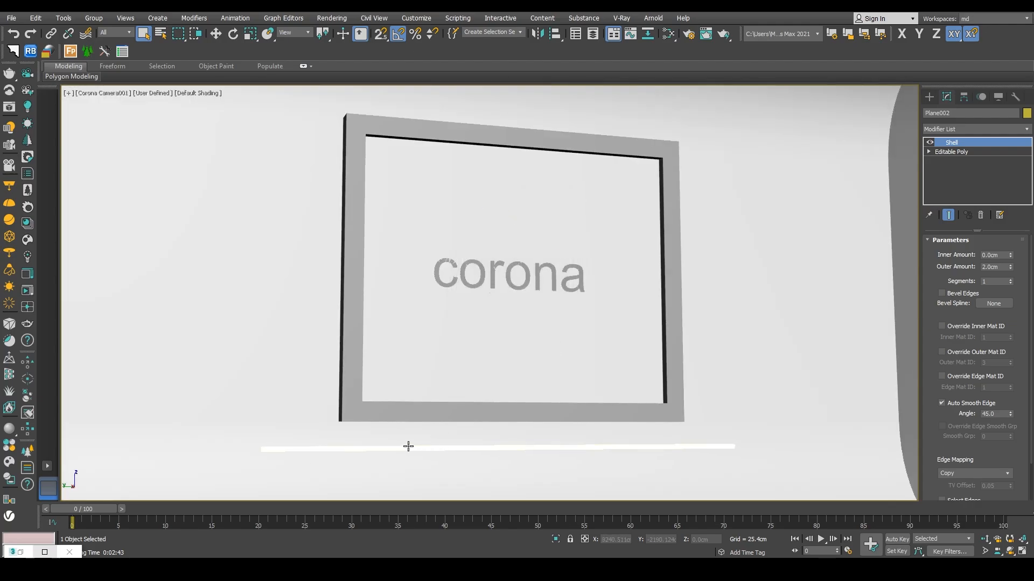
click(510, 446)
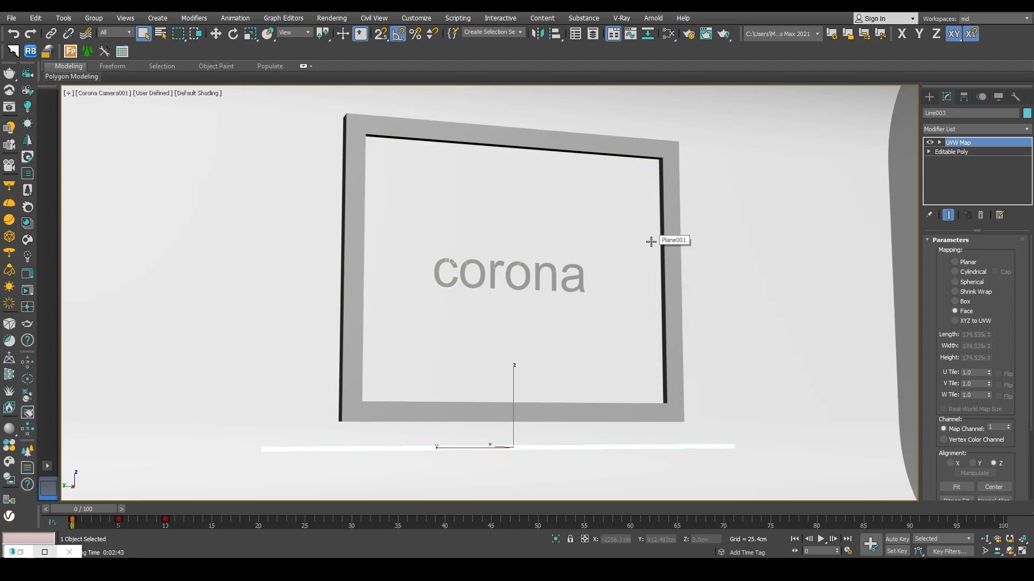
Step: Change the renderer from V-Ray 6 Update 1.2 to Corona in the render setup
click(689, 34)
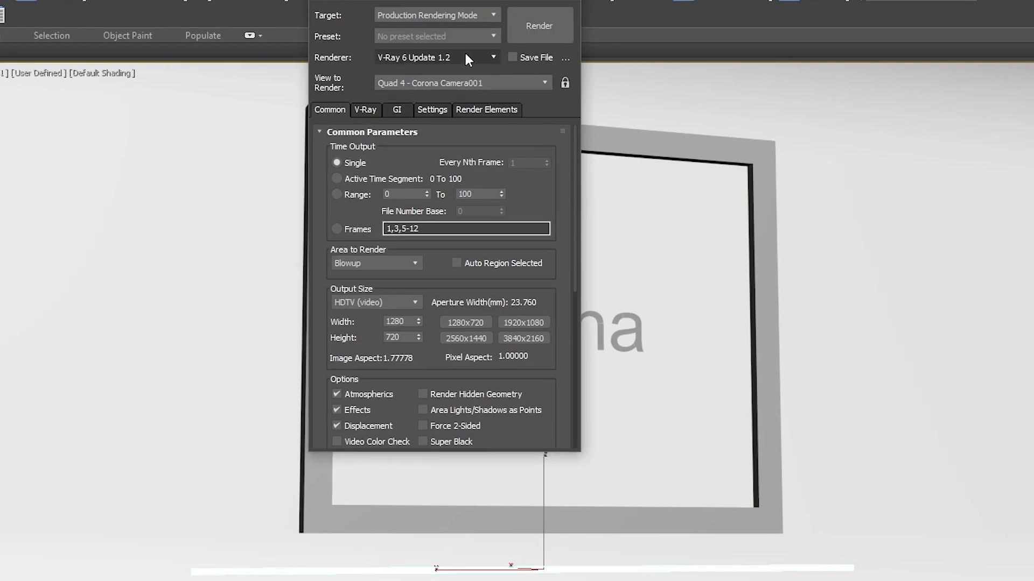
click(465, 56)
click(409, 127)
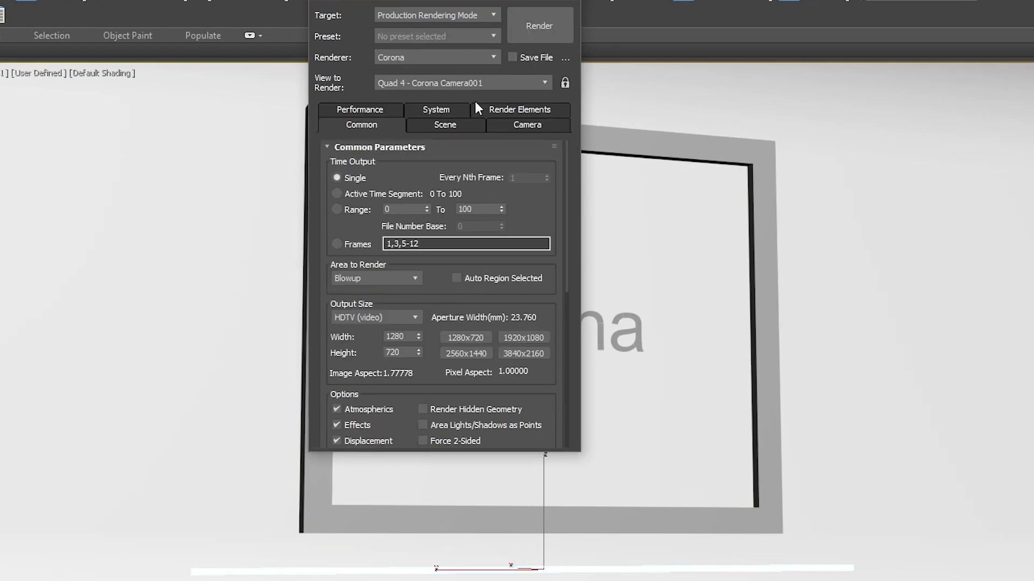
Step: Render the Corona Camera001 view with Corona, stopping once the image is clear enough, and close the render setup
click(422, 109)
click(326, 107)
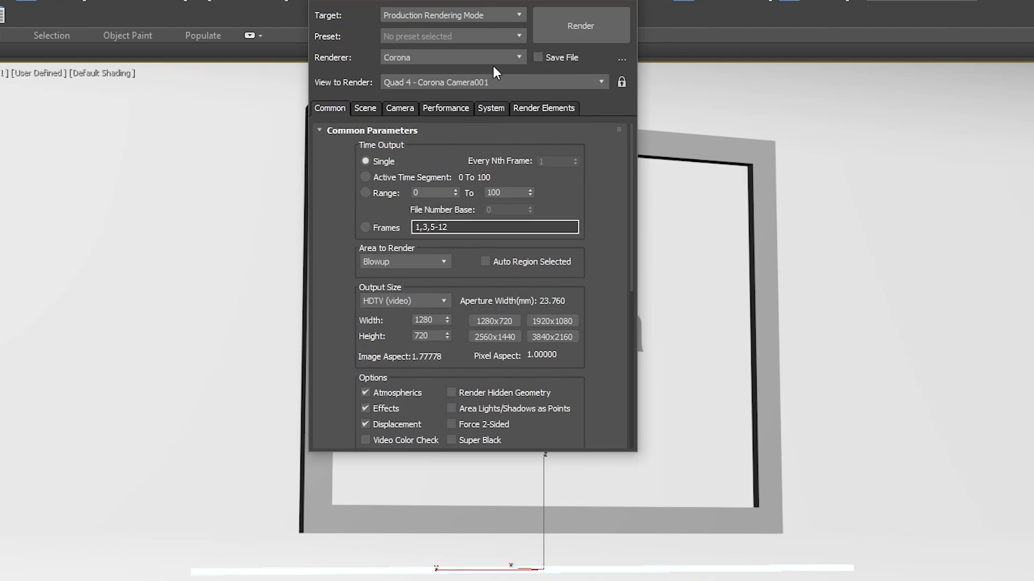
click(578, 31)
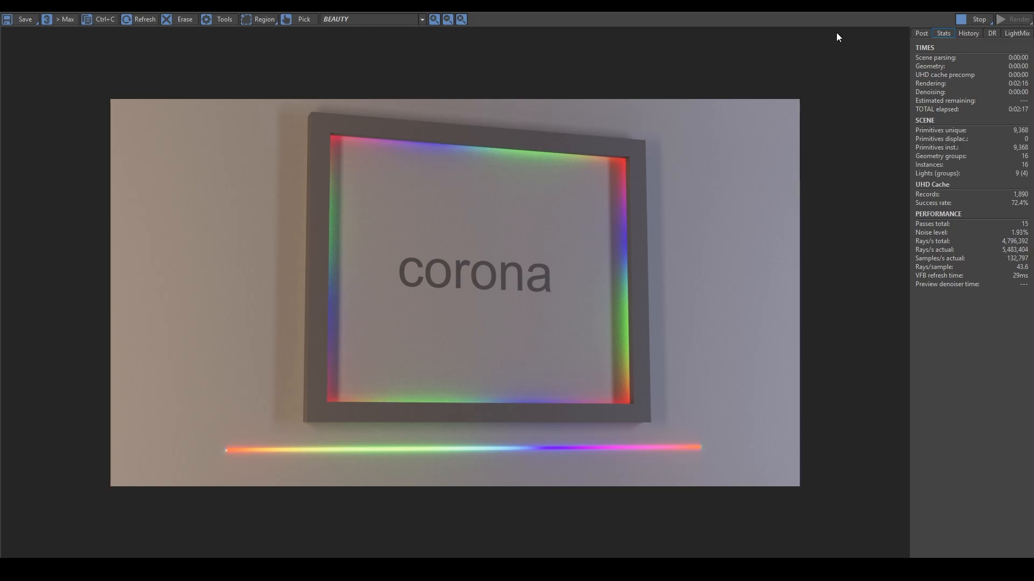
click(981, 19)
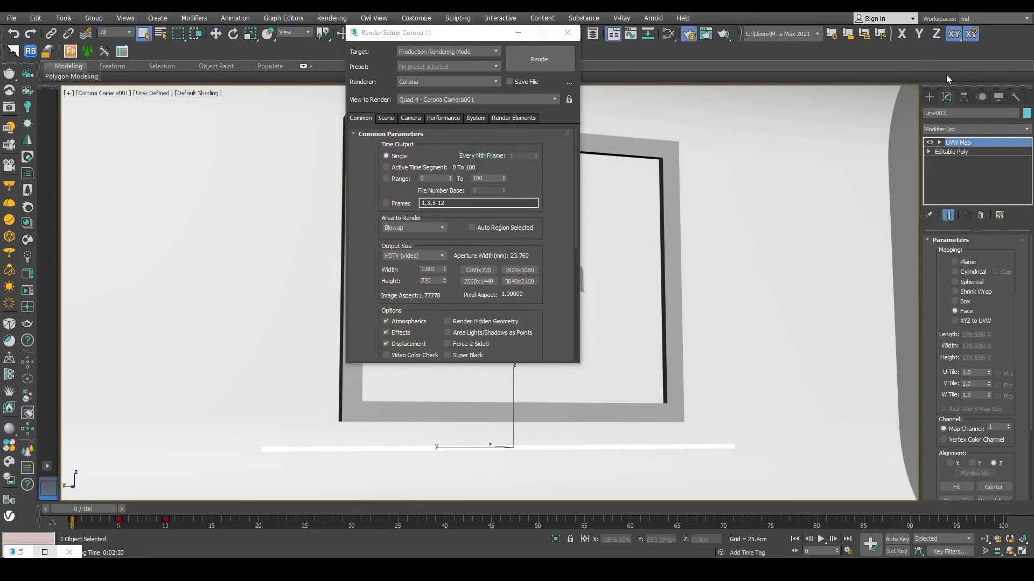
click(568, 32)
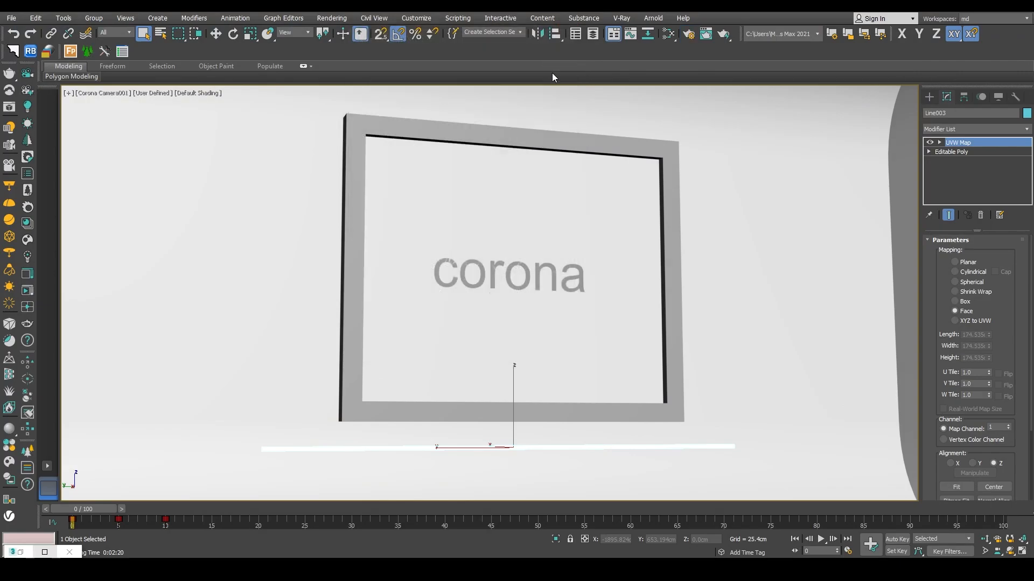
Step: In the perspective view, examine the cool side light of the Corona set and both side lights of the V-Ray set, leaving nothing selected
key(p)
scroll(554, 180, down, 5)
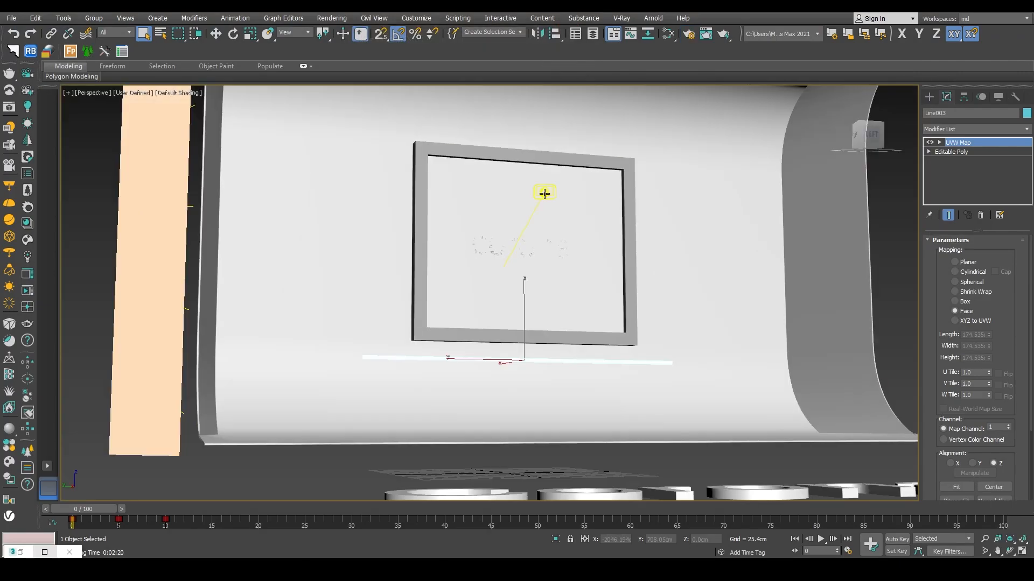
alt+middle_drag(542, 192, 713, 266)
scroll(357, 235, down, 3)
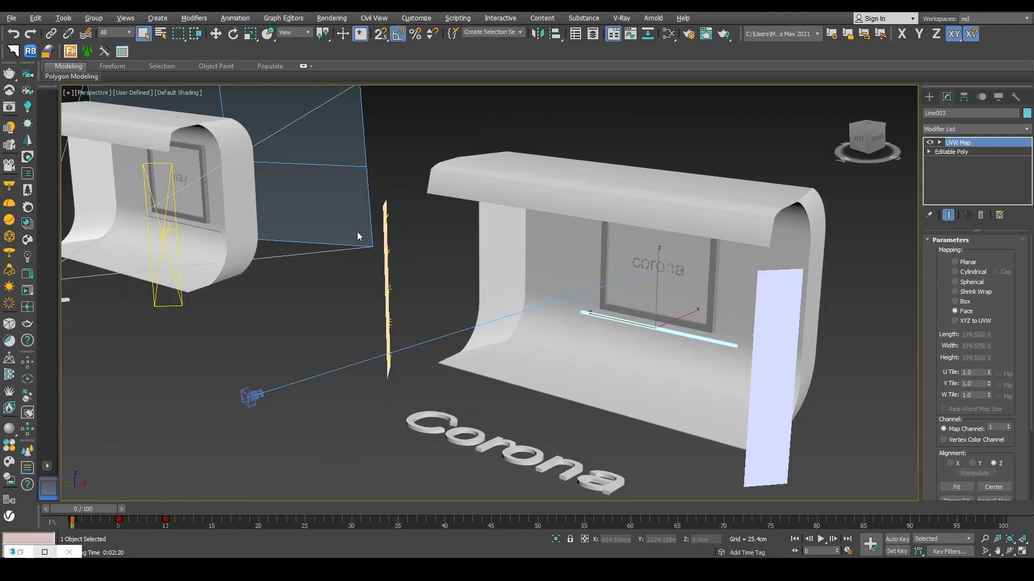
middle_drag(357, 235, 457, 221)
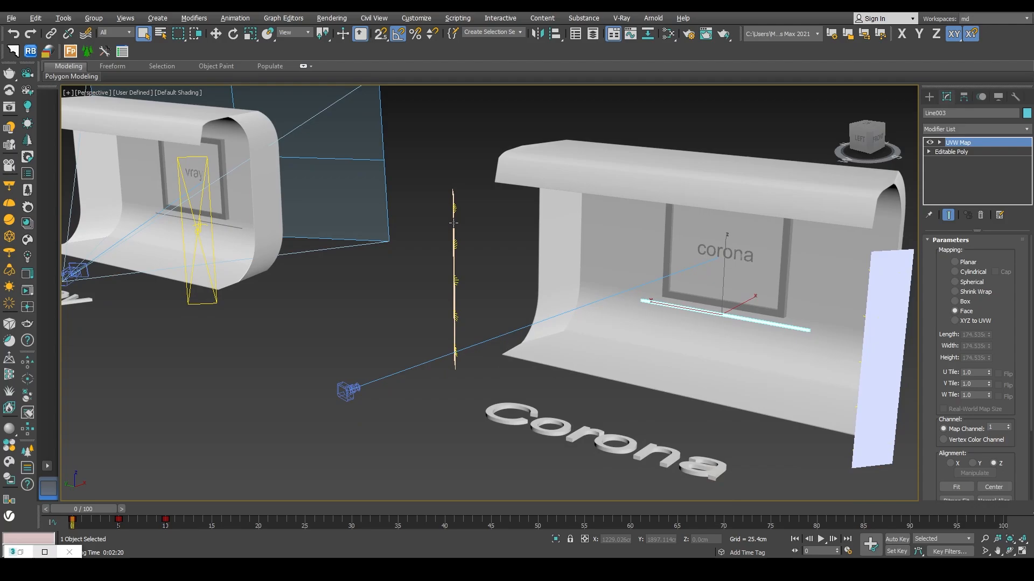
click(863, 292)
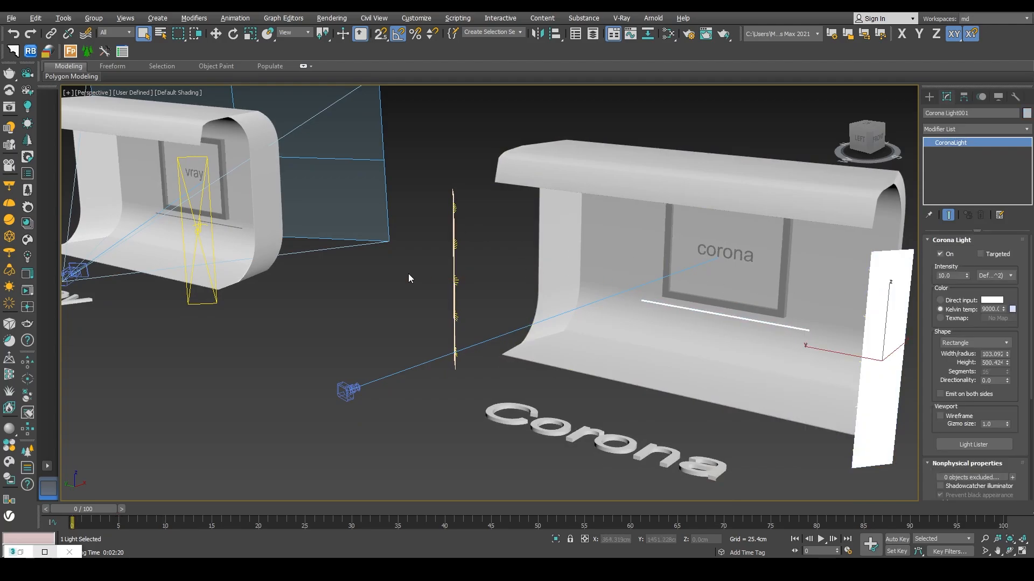
click(201, 240)
middle_drag(154, 255, 279, 268)
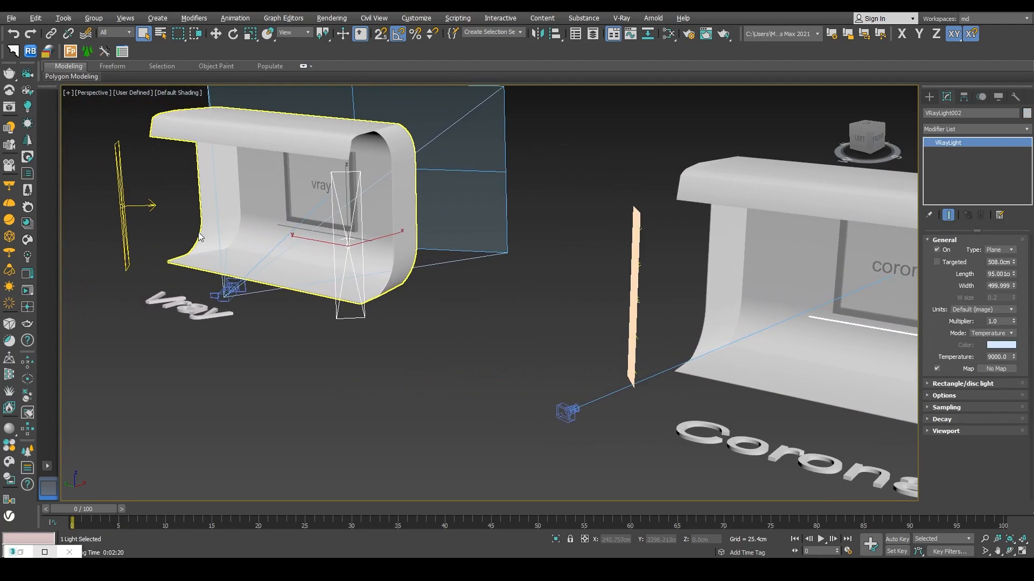
click(122, 202)
click(547, 278)
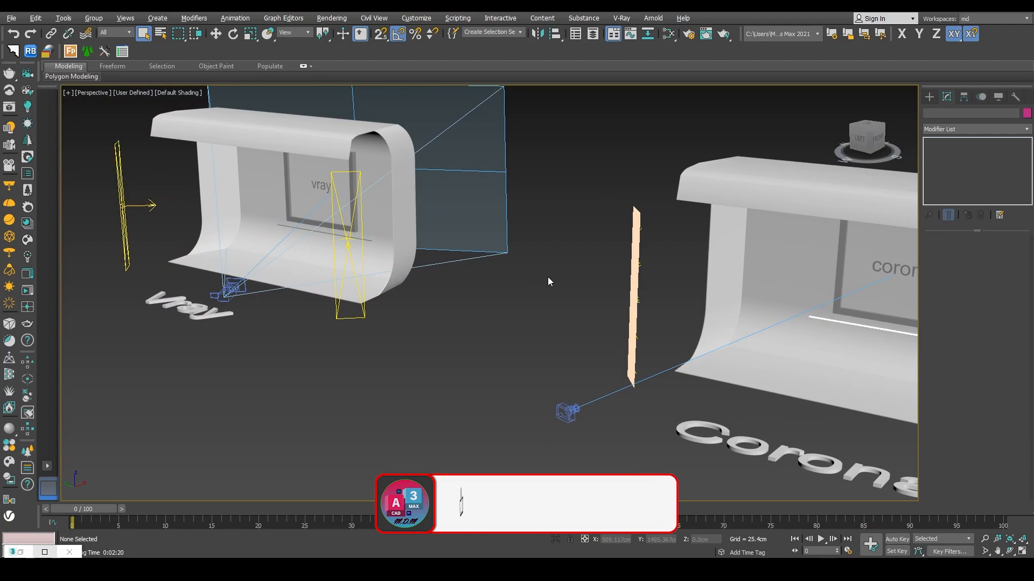
middle_drag(548, 276, 471, 286)
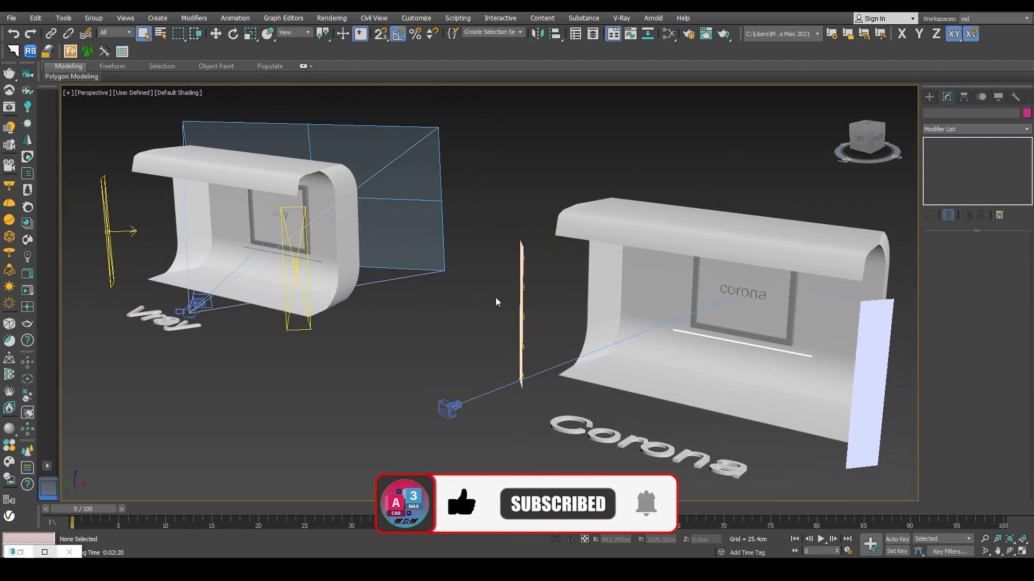